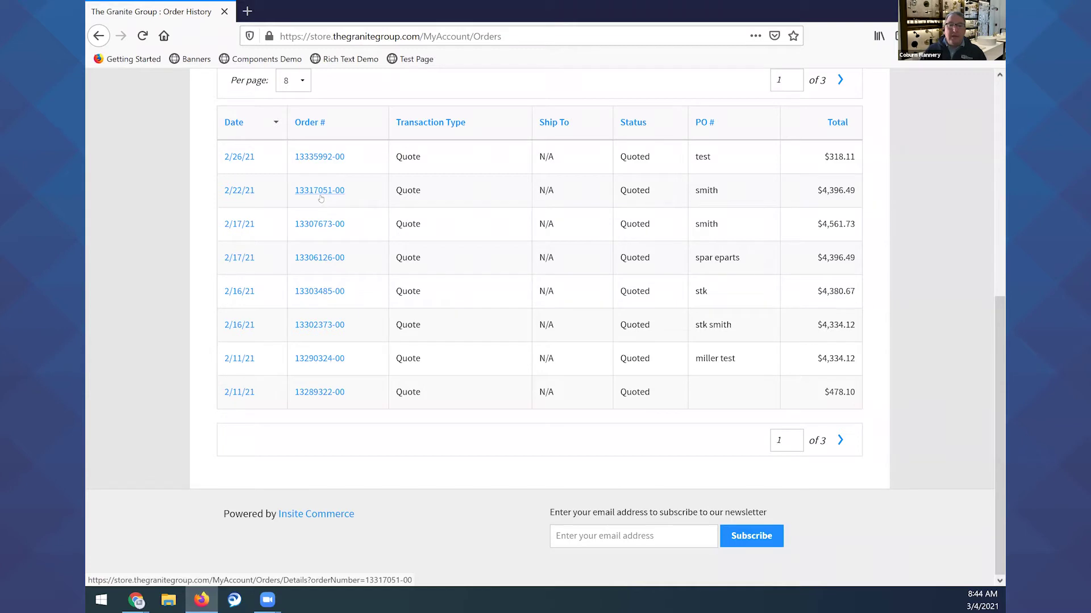
left_click(319, 360)
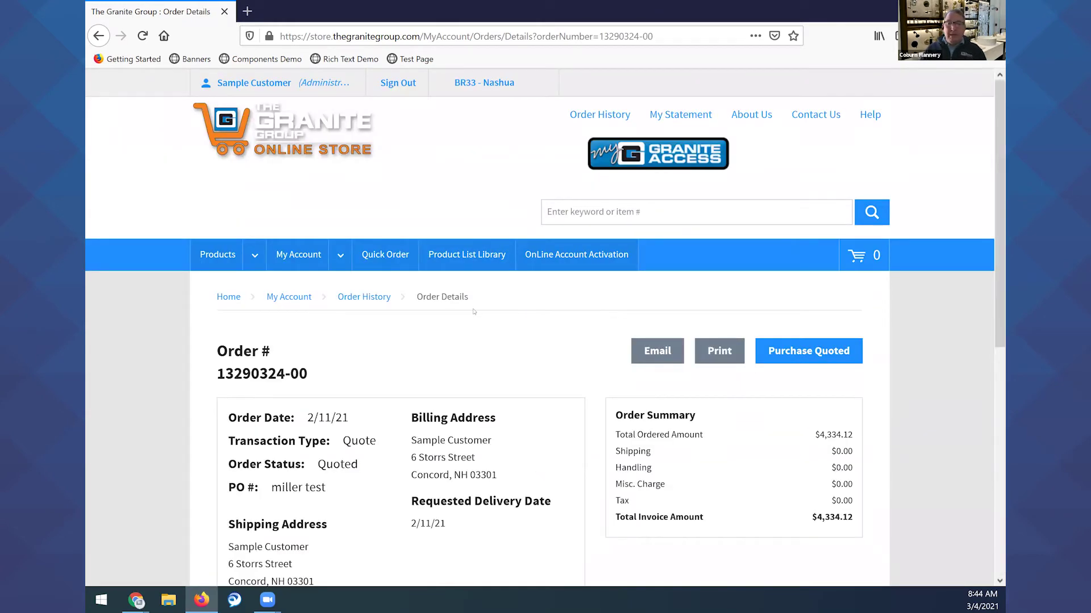
scroll(663, 263, "down", 5)
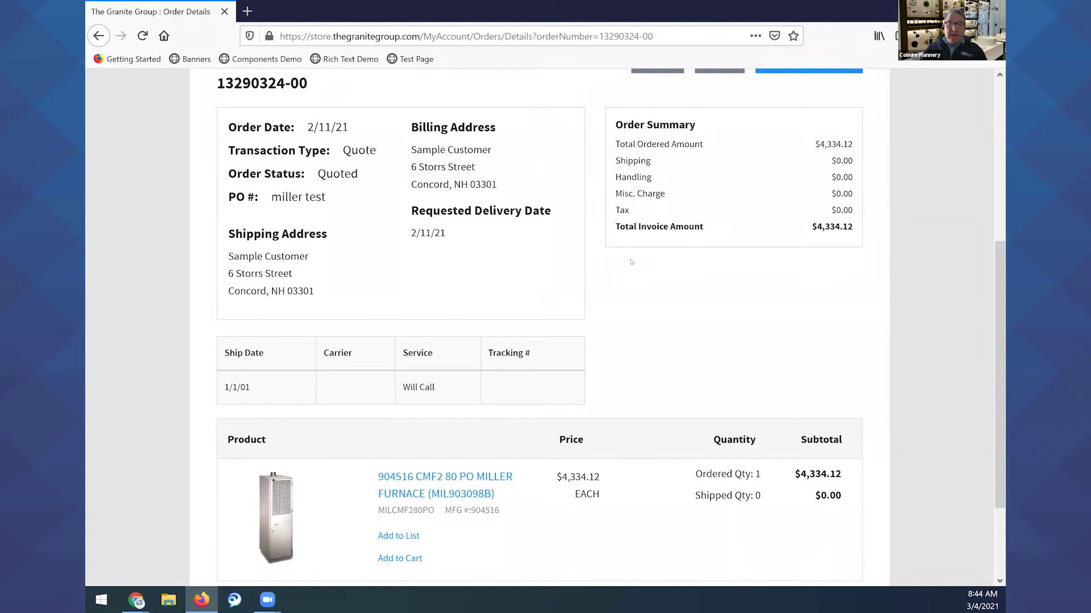
scroll(632, 262, "down", 2)
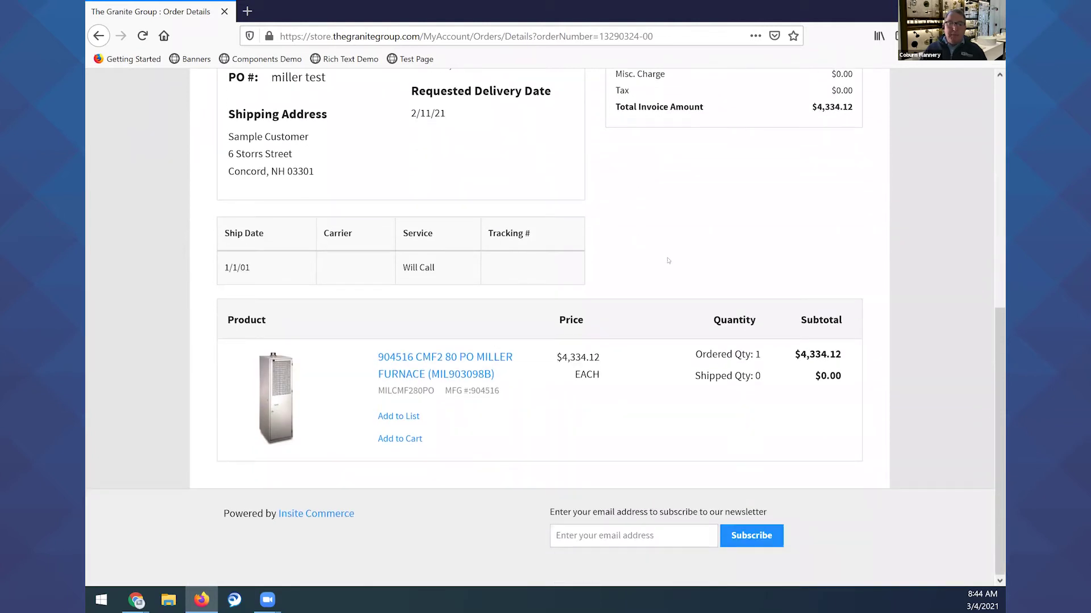
scroll(637, 278, "up", 4)
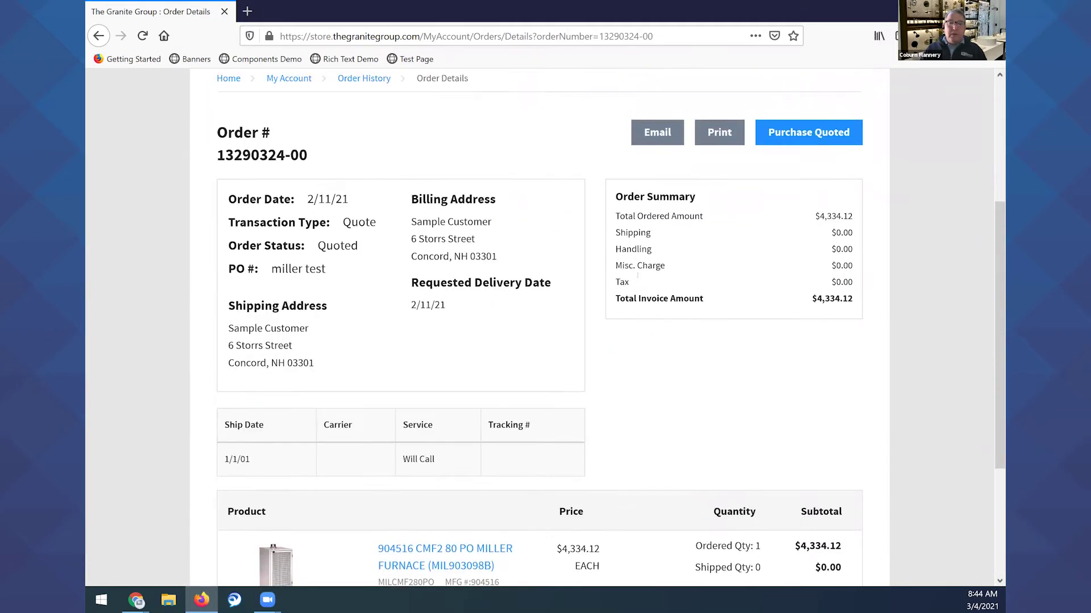
scroll(592, 280, "down", 2)
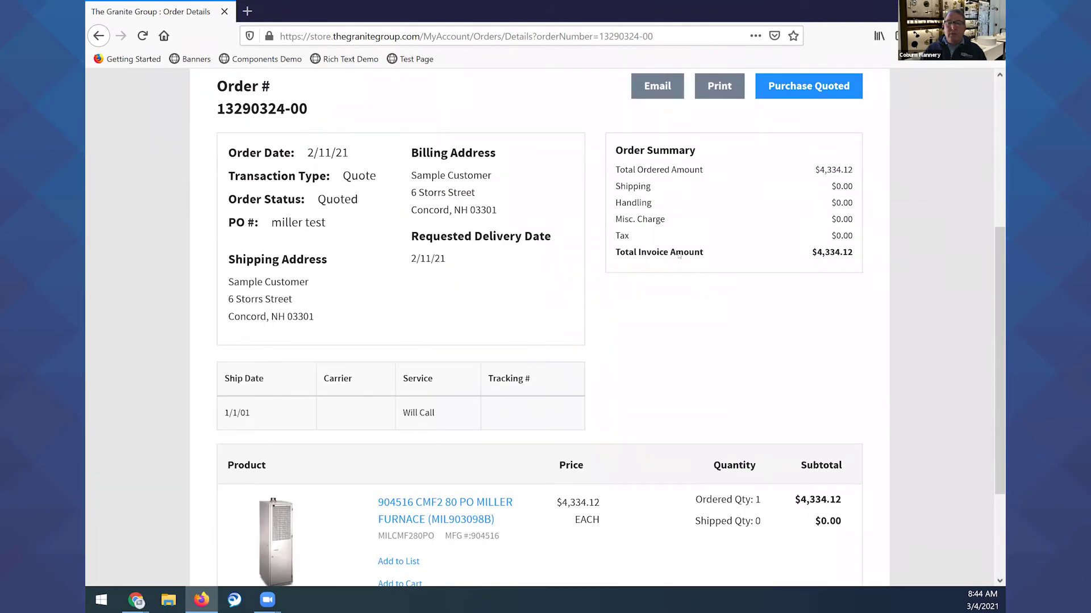
scroll(631, 269, "down", 3)
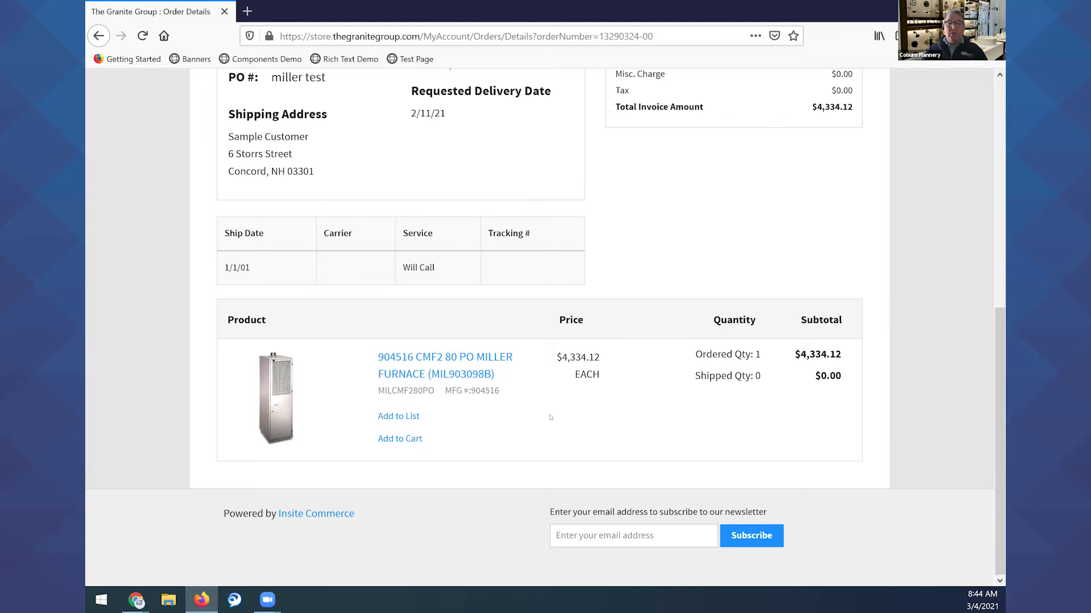
scroll(551, 417, "up", 4)
scroll(695, 405, "up", 1)
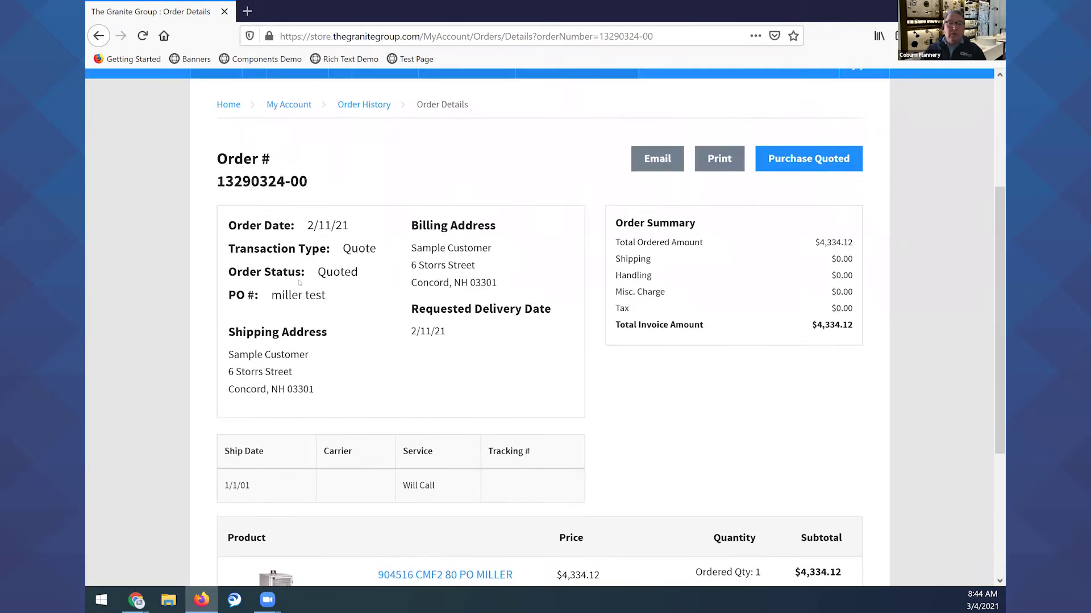
left_click_drag(229, 225, 354, 233)
double_click(360, 248)
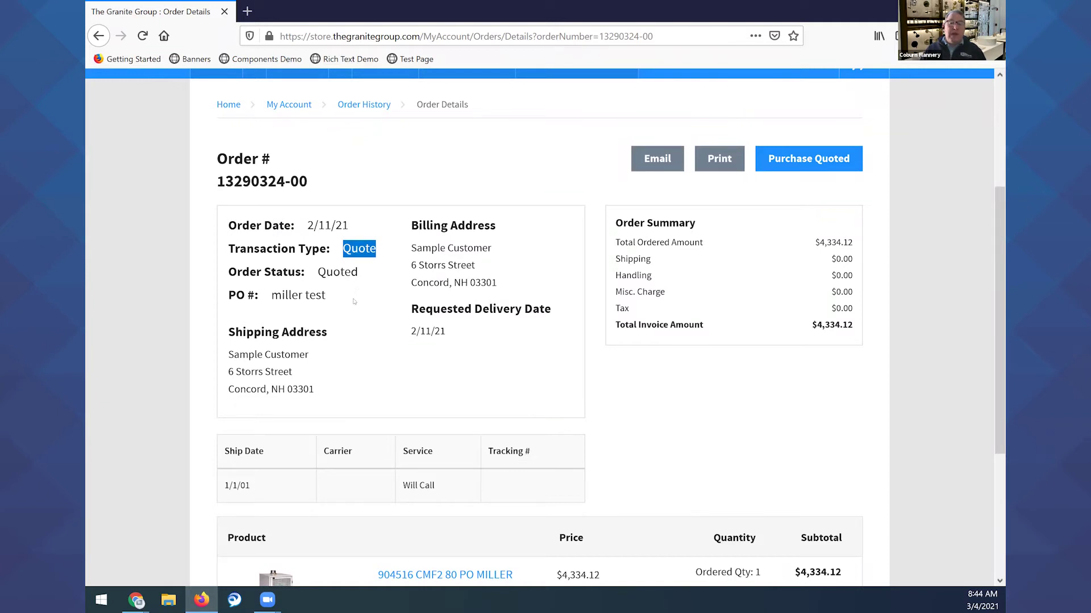
left_click(325, 284)
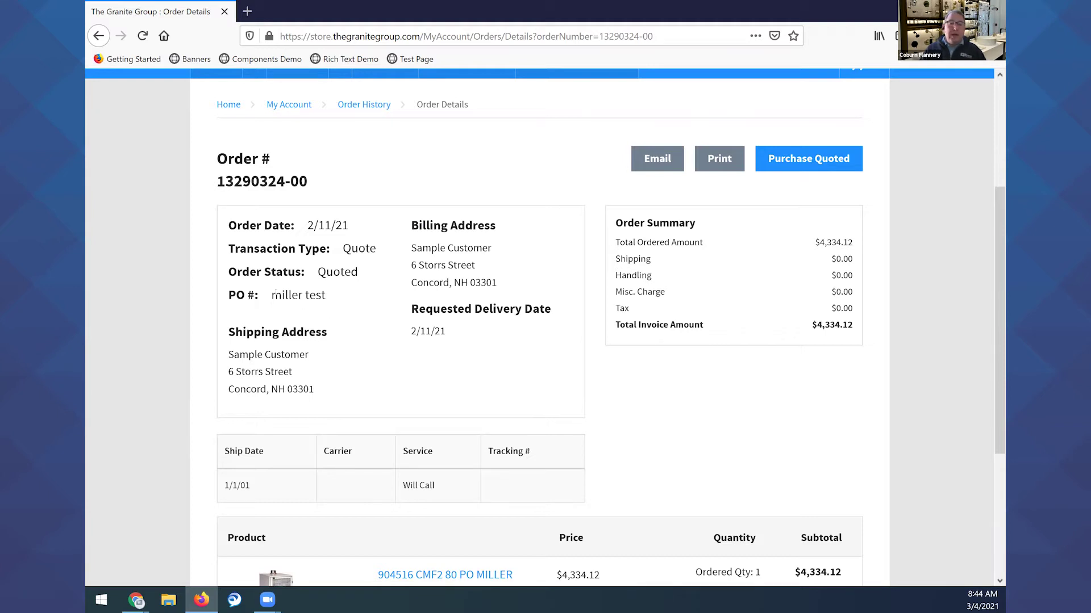
left_click_drag(271, 295, 326, 299)
scroll(364, 365, "down", 2)
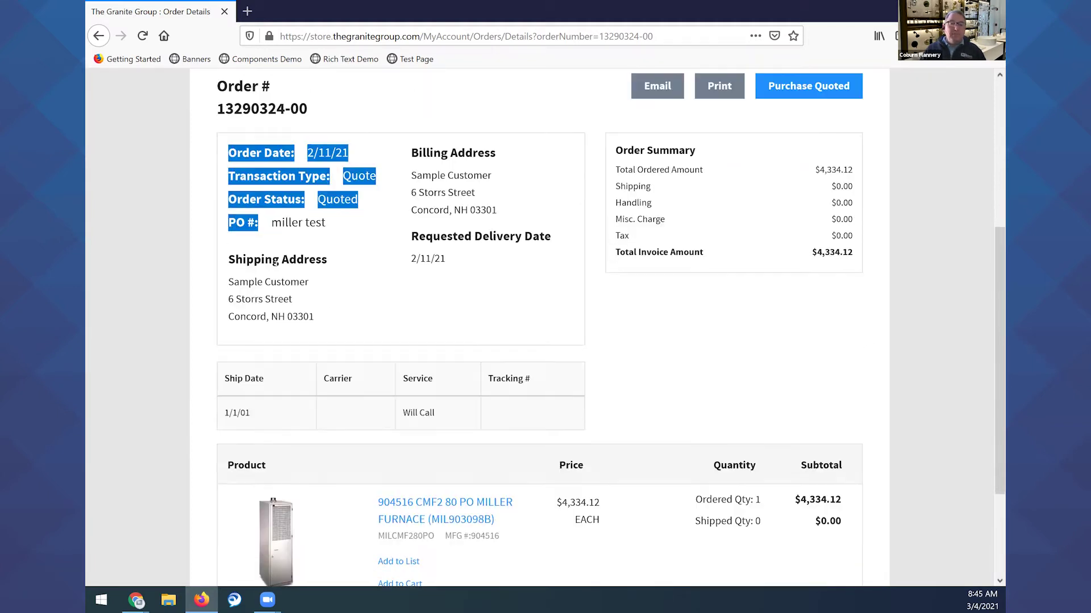
scroll(532, 304, "up", 6)
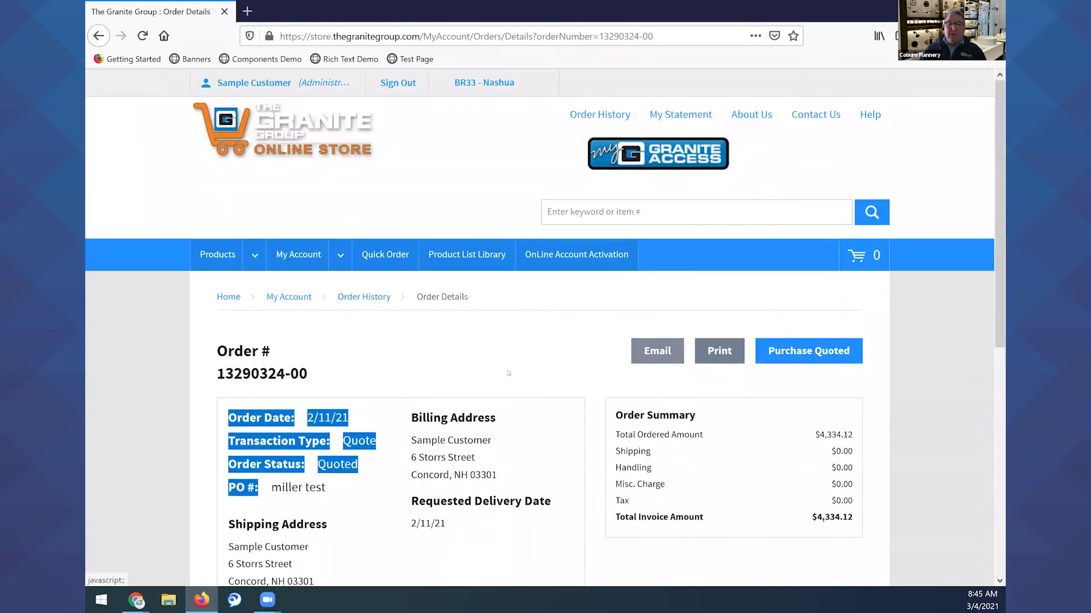
left_click(343, 405)
scroll(507, 349, "down", 4)
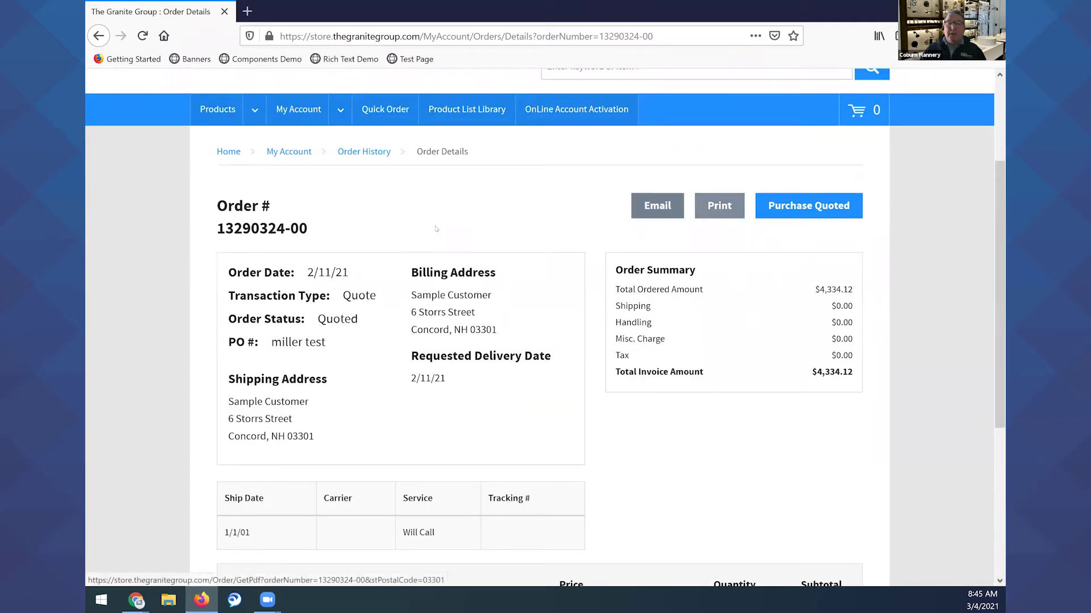
scroll(409, 380, "up", 2)
scroll(347, 319, "down", 6)
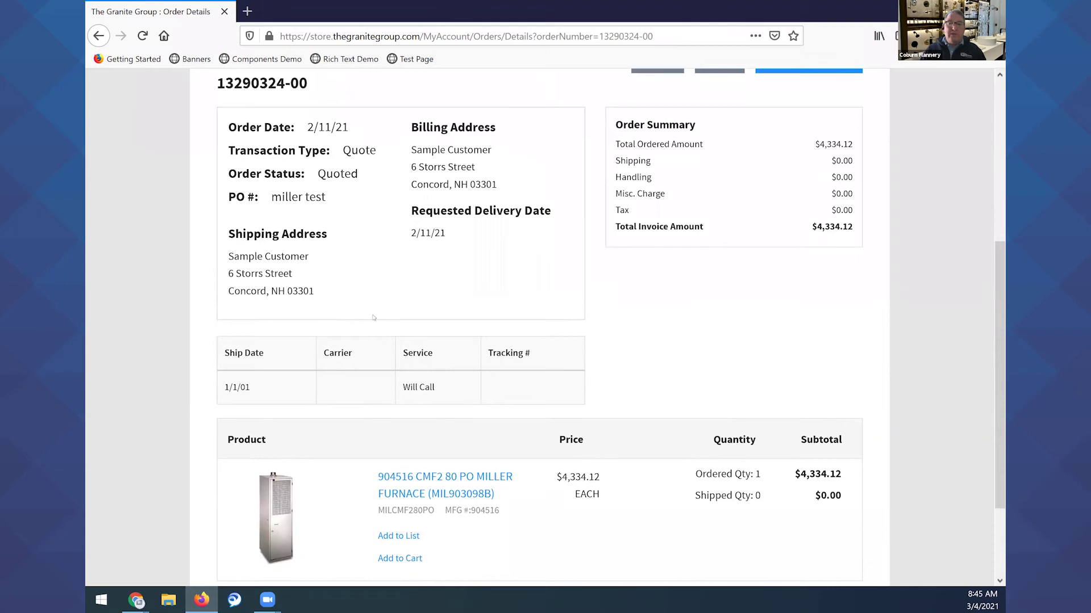
scroll(377, 316, "up", 6)
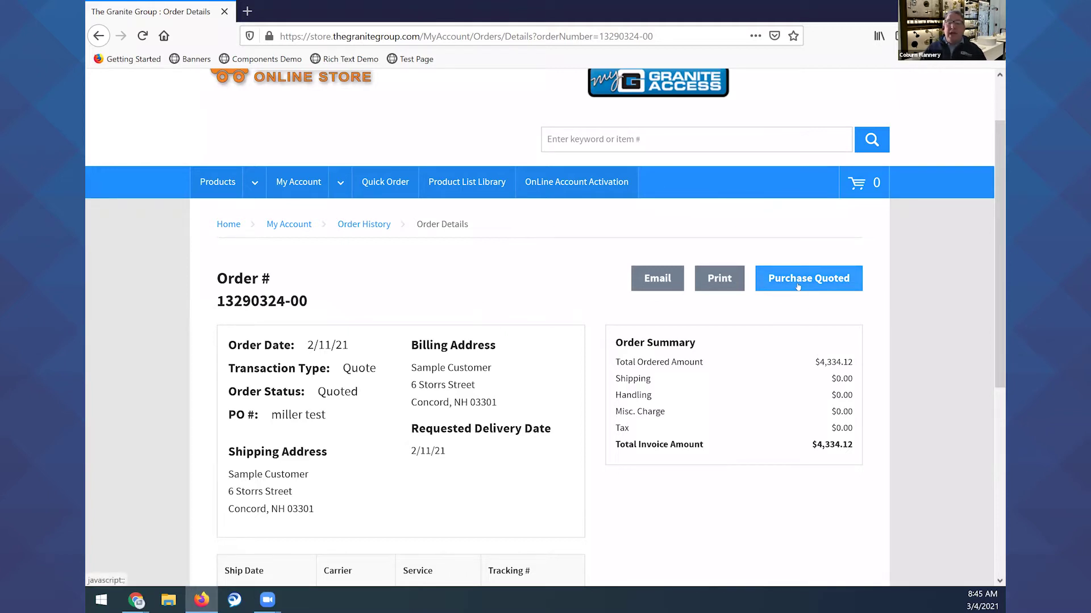
scroll(584, 378, "down", 5)
scroll(585, 377, "up", 4)
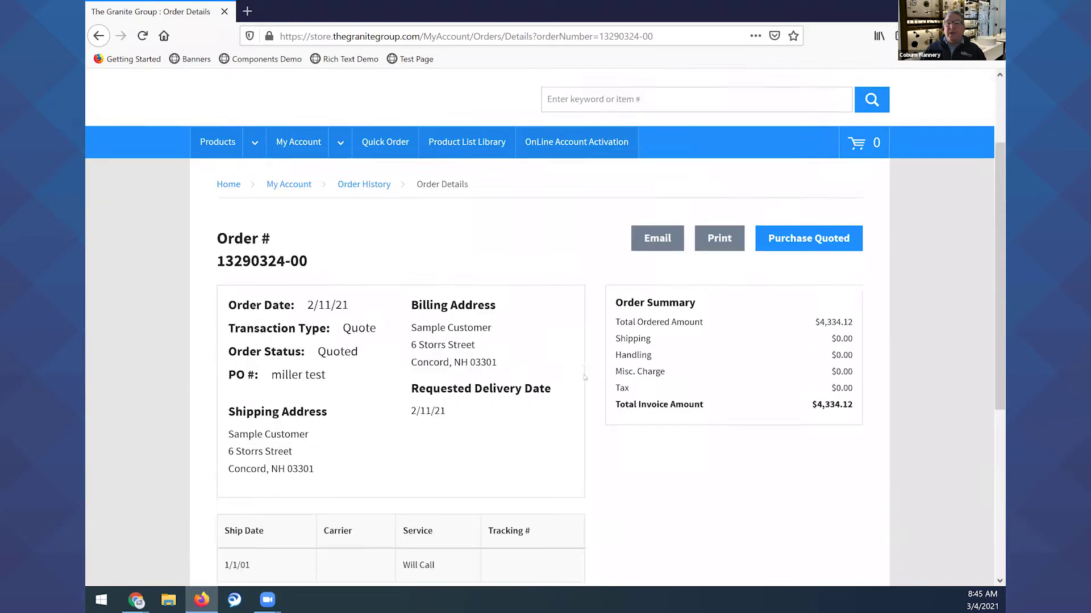
scroll(585, 378, "up", 2)
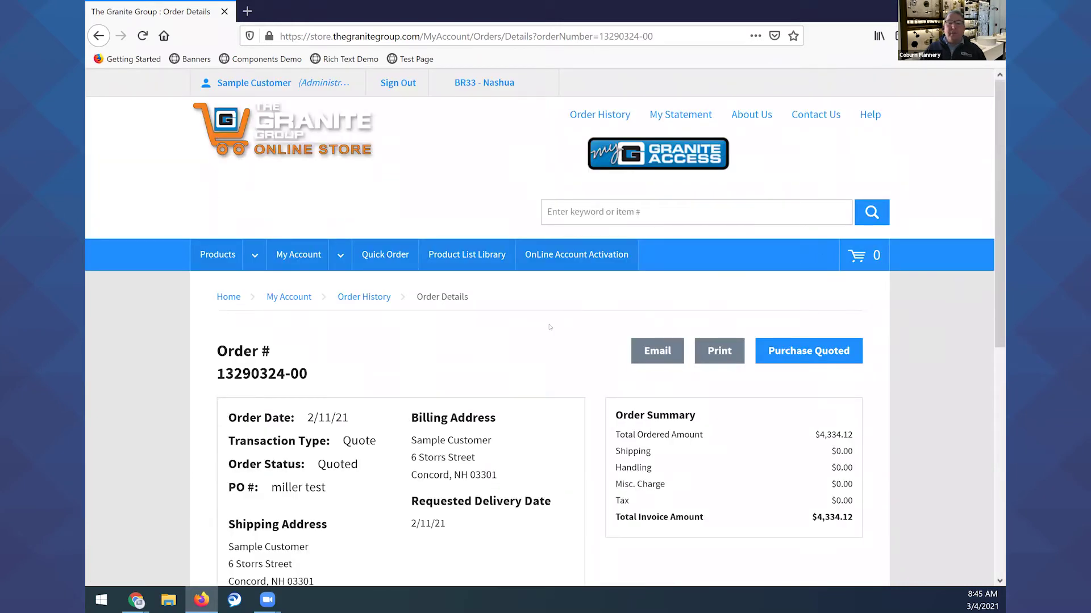
scroll(766, 288, "down", 3)
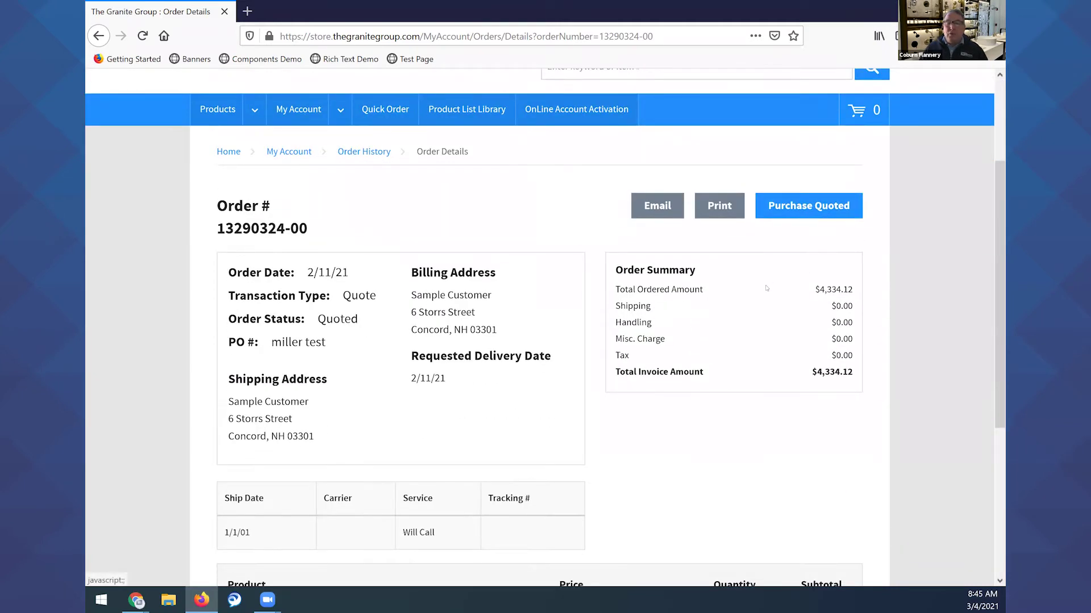
scroll(550, 296, "up", 1)
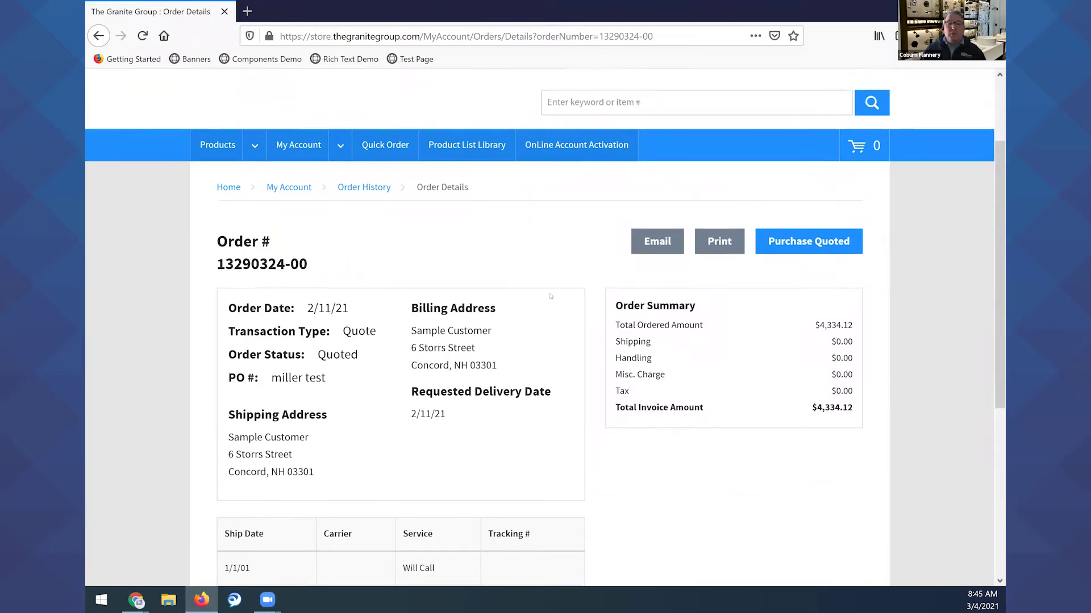
scroll(550, 296, "up", 3)
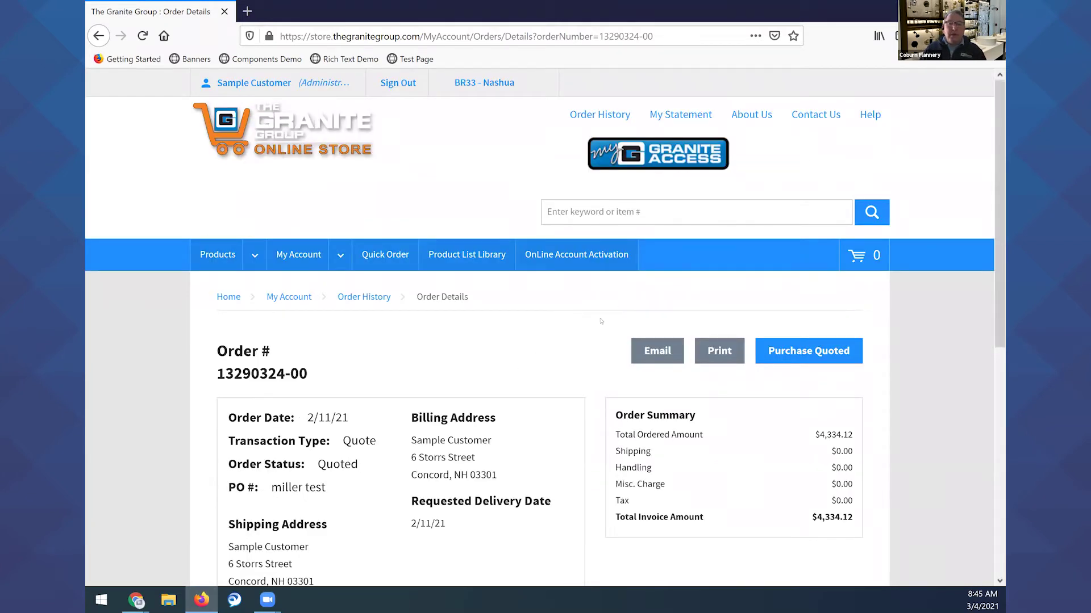
left_click(364, 297)
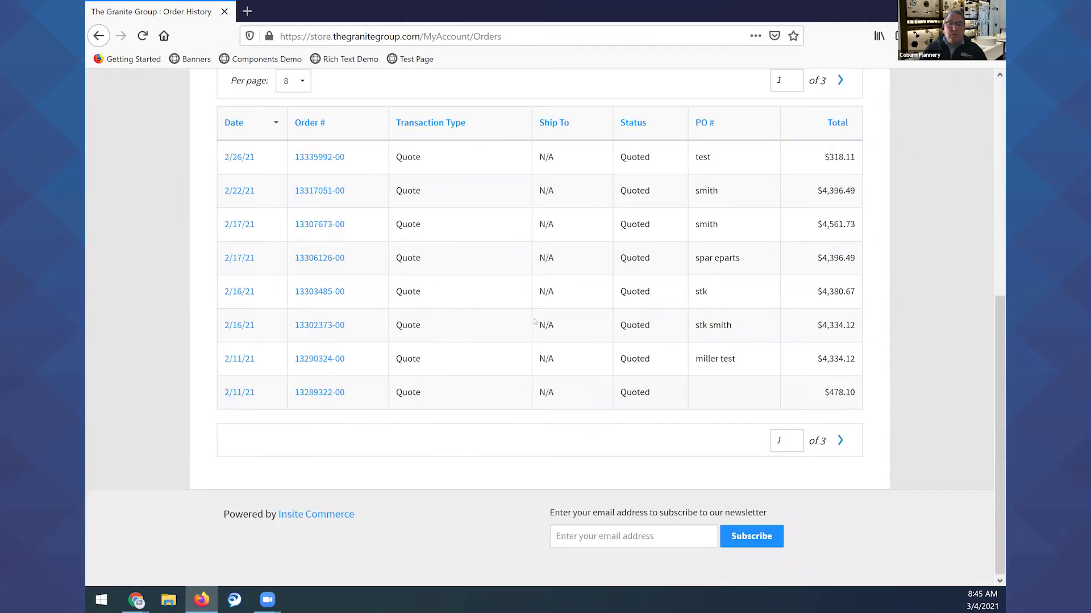
Show 32 orders per page so all 21 orders fit on one page.
scroll(445, 318, "up", 5)
scroll(480, 146, "down", 4)
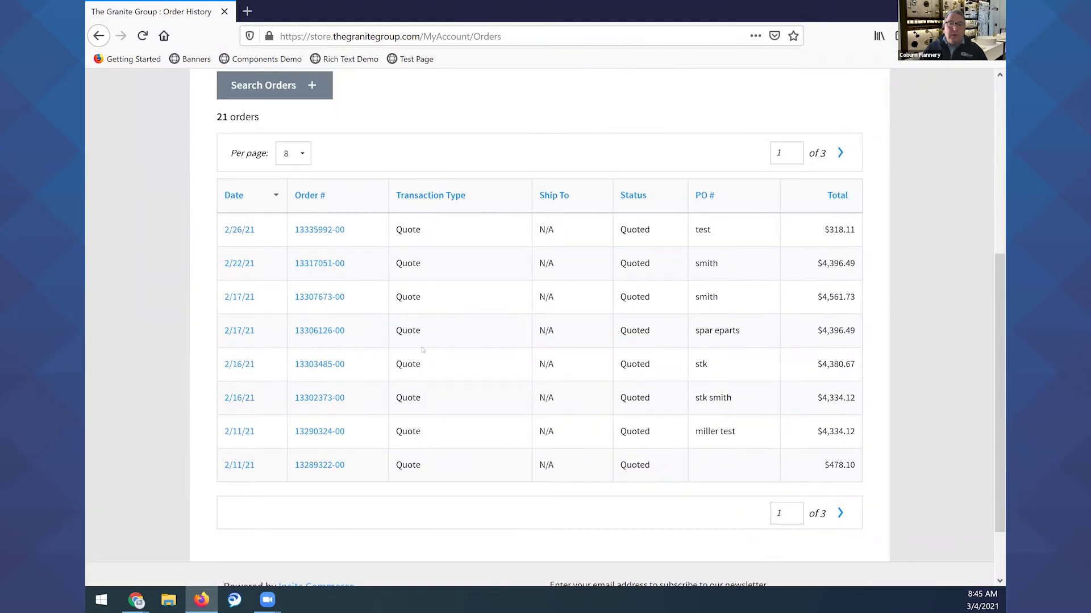
left_click(293, 154)
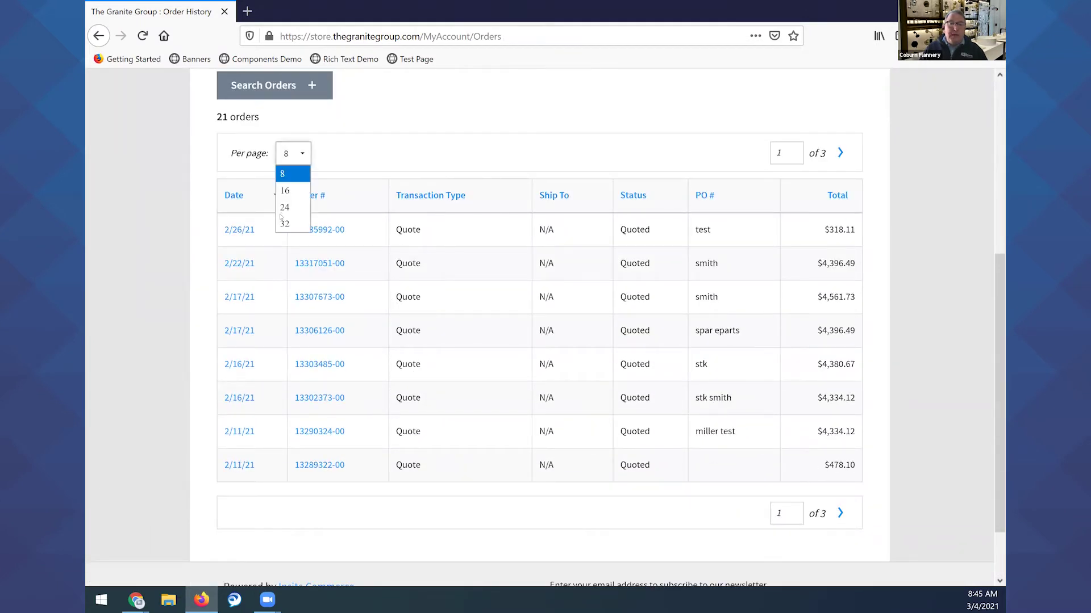
left_click(283, 225)
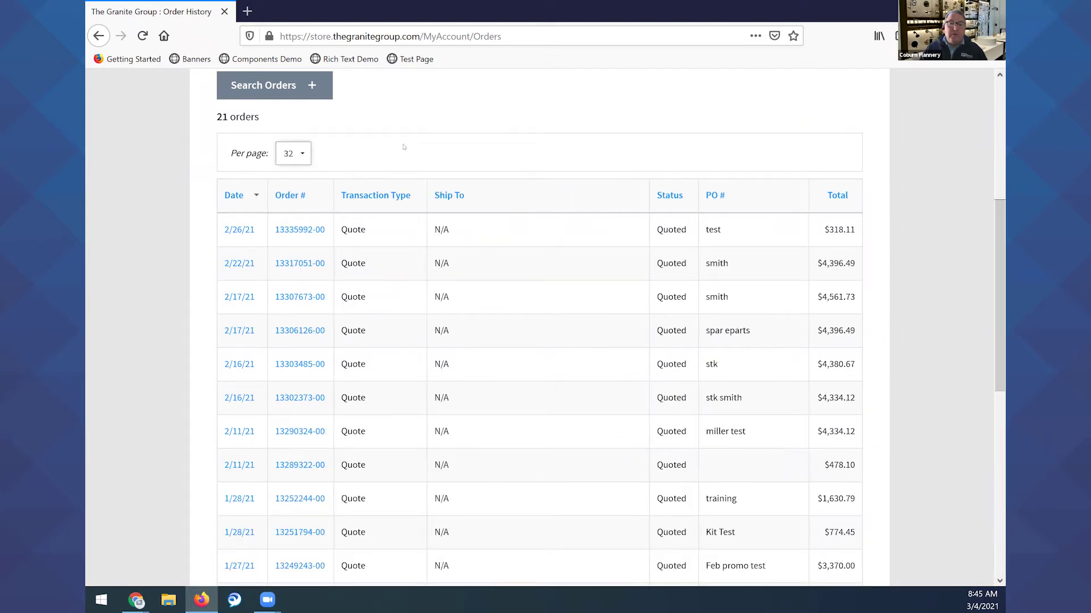
Expand the Search Orders panel below the order list.
scroll(577, 246, "down", 8)
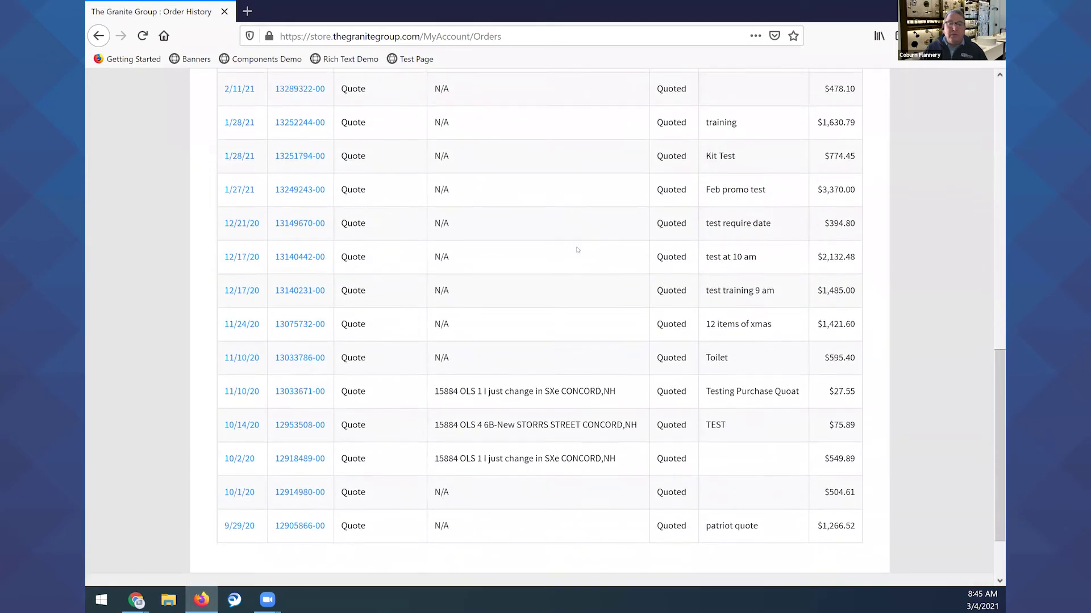
scroll(580, 260, "up", 12)
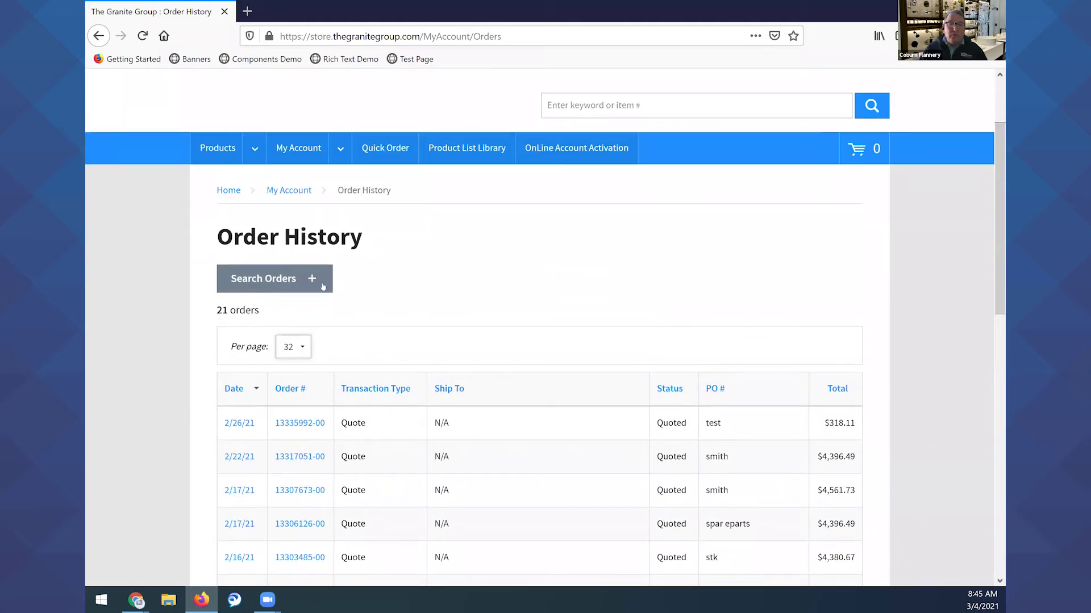
left_click(312, 279)
Search orders by PO # 'test' from 9/5/20 onward, leaving 6 quotes.
scroll(645, 353, "down", 2)
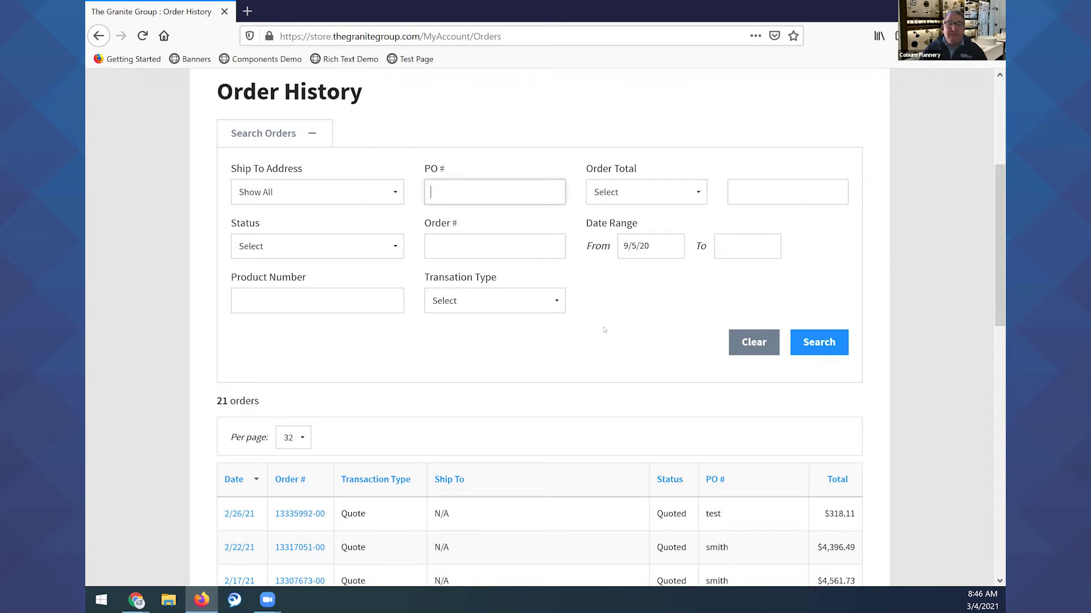
scroll(625, 345, "down", 2)
scroll(594, 330, "up", 1)
scroll(591, 336, "down", 3)
scroll(662, 317, "down", 2)
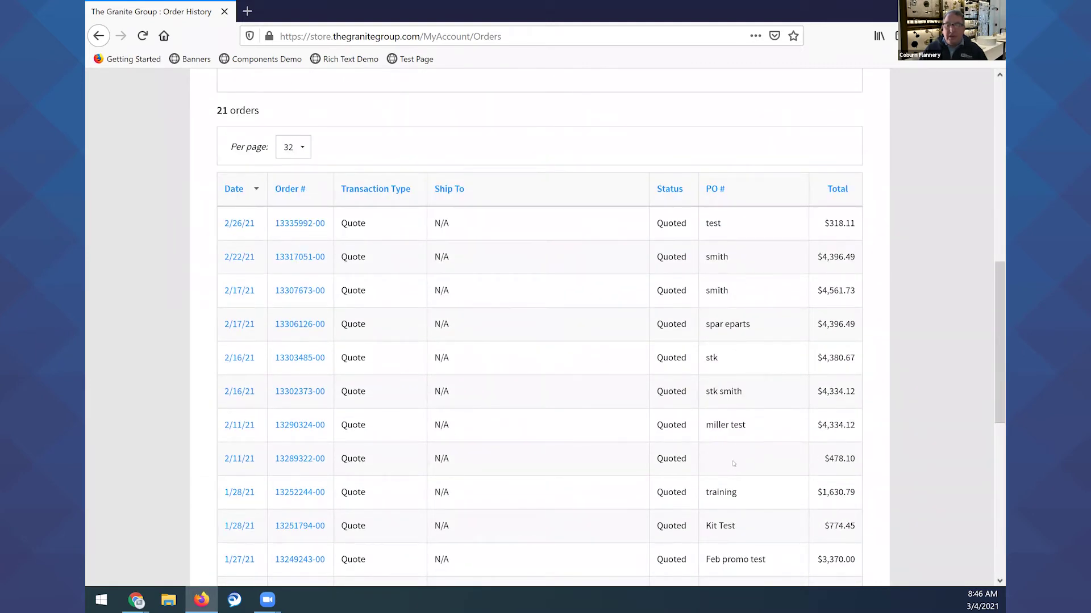
scroll(720, 510, "down", 6)
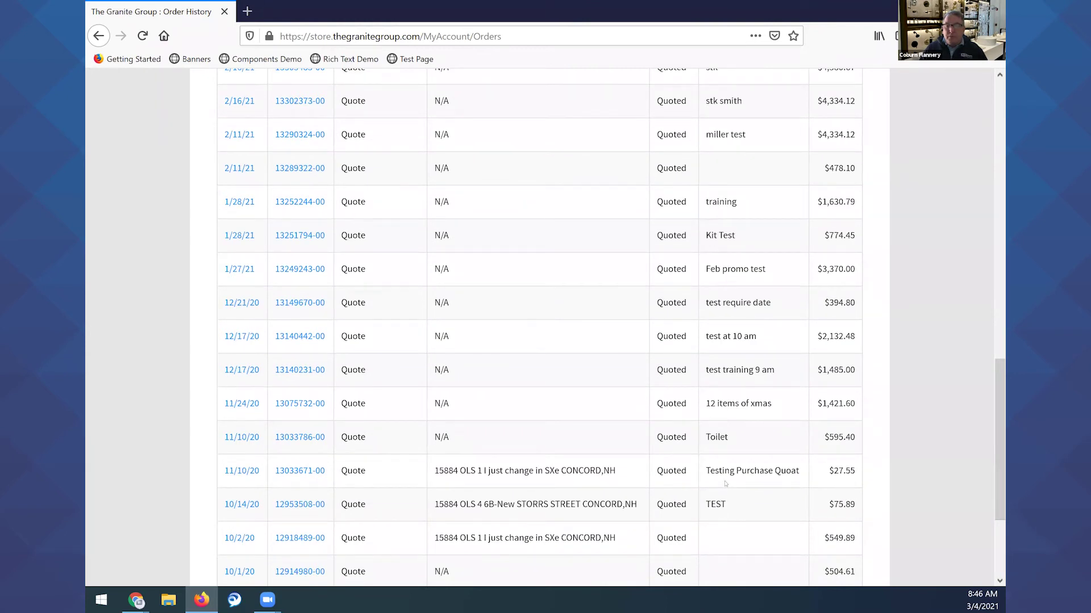
scroll(725, 484, "up", 10)
scroll(706, 536, "up", 8)
scroll(584, 336, "down", 3)
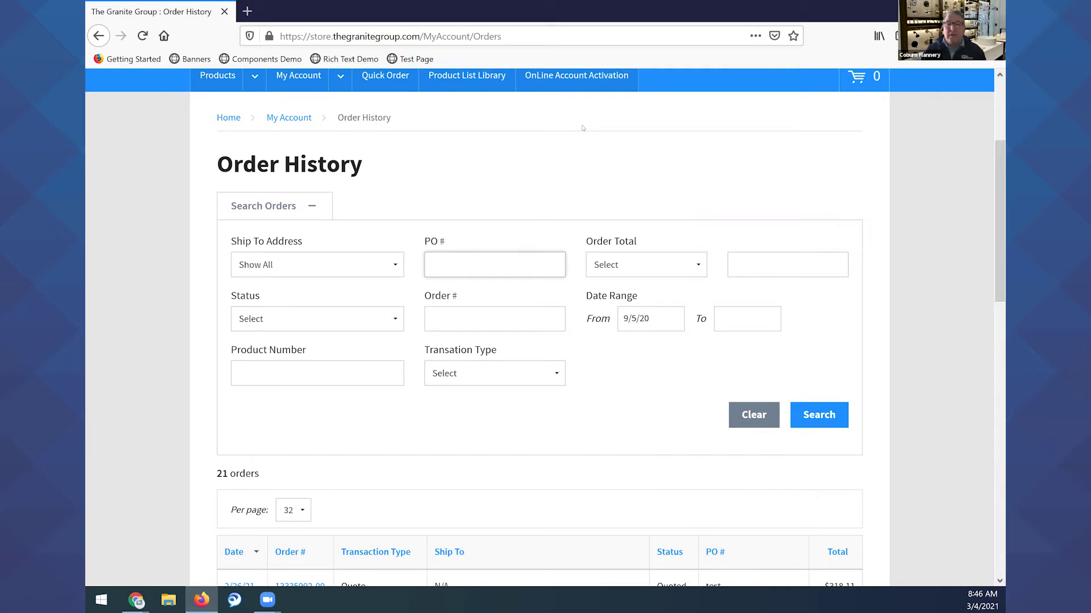
type("test")
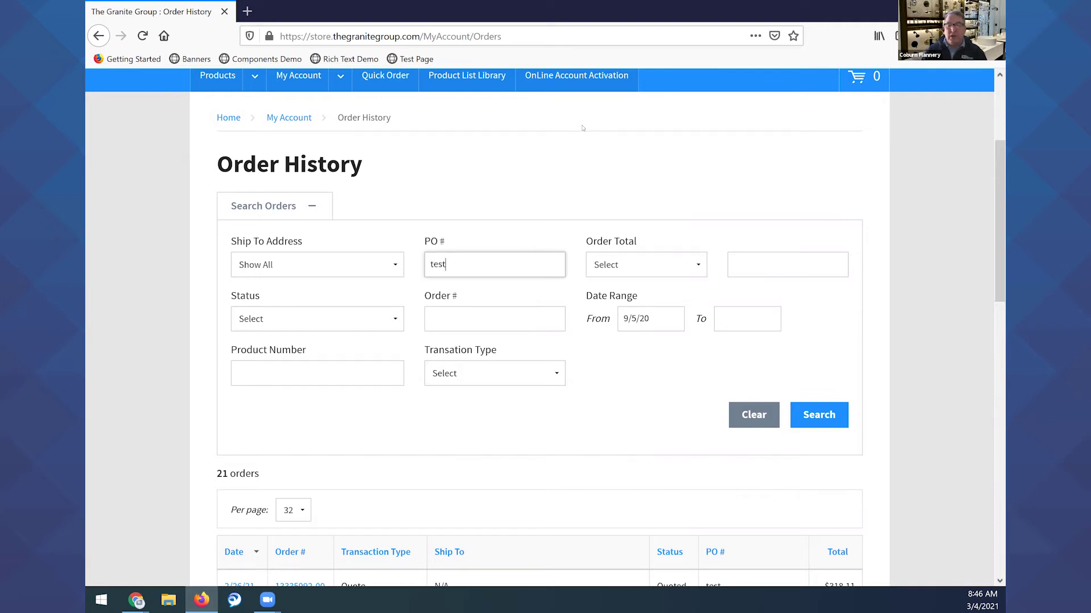
scroll(585, 181, "down", 6)
scroll(581, 201, "down", 4)
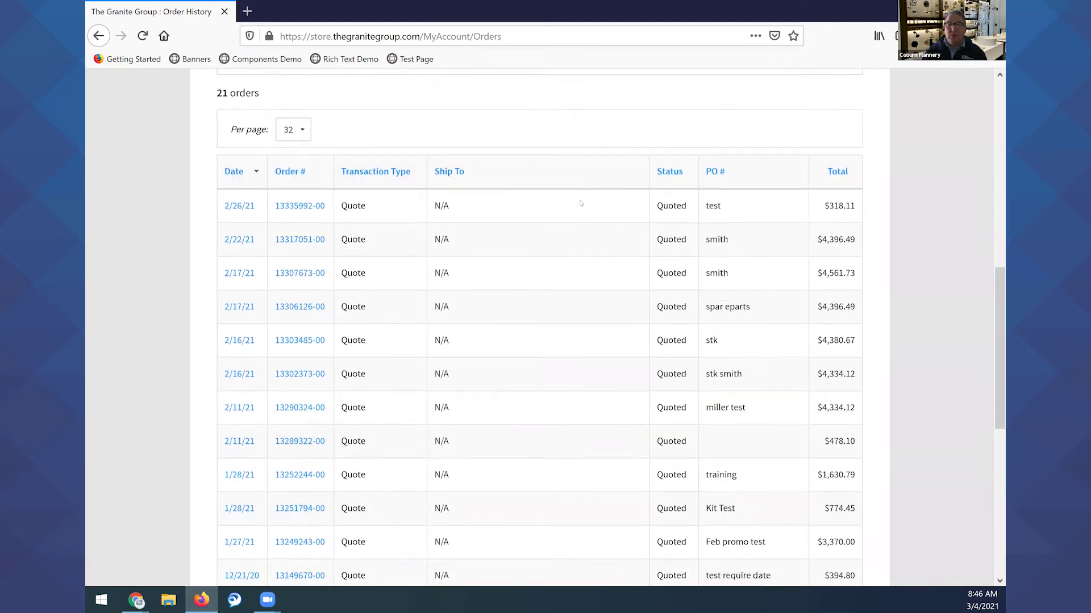
scroll(623, 248, "up", 9)
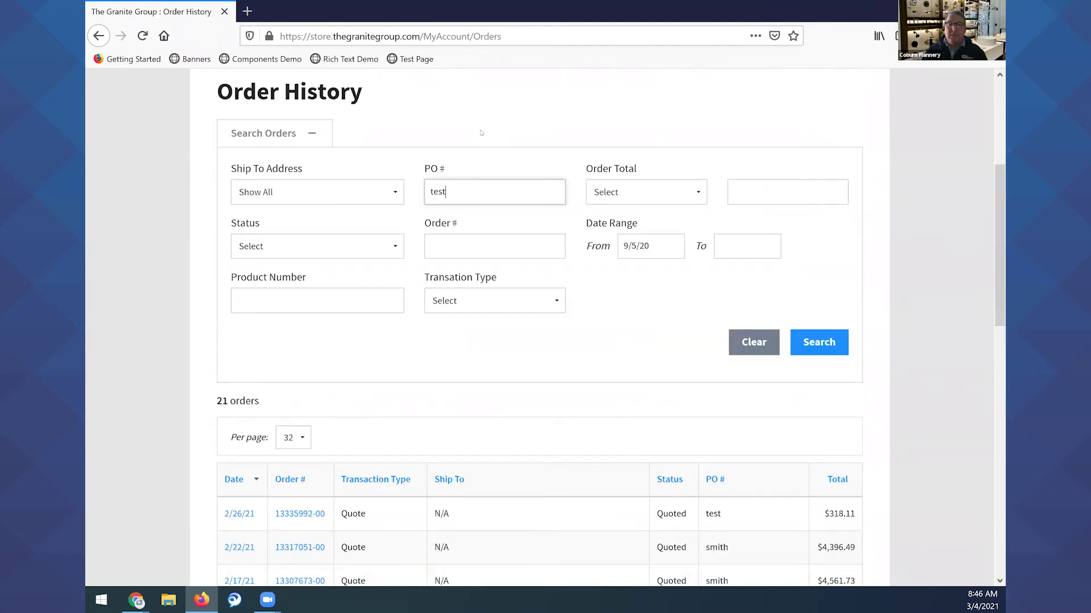
left_click(816, 343)
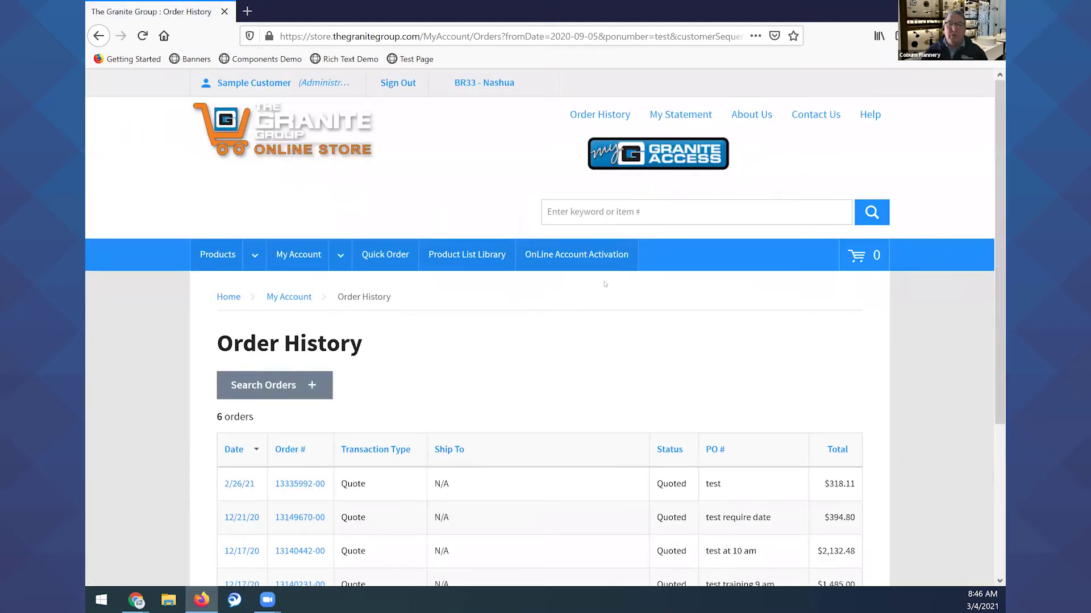
Reopen the search criteria and delete 'test' from the PO # field.
scroll(577, 284, "down", 4)
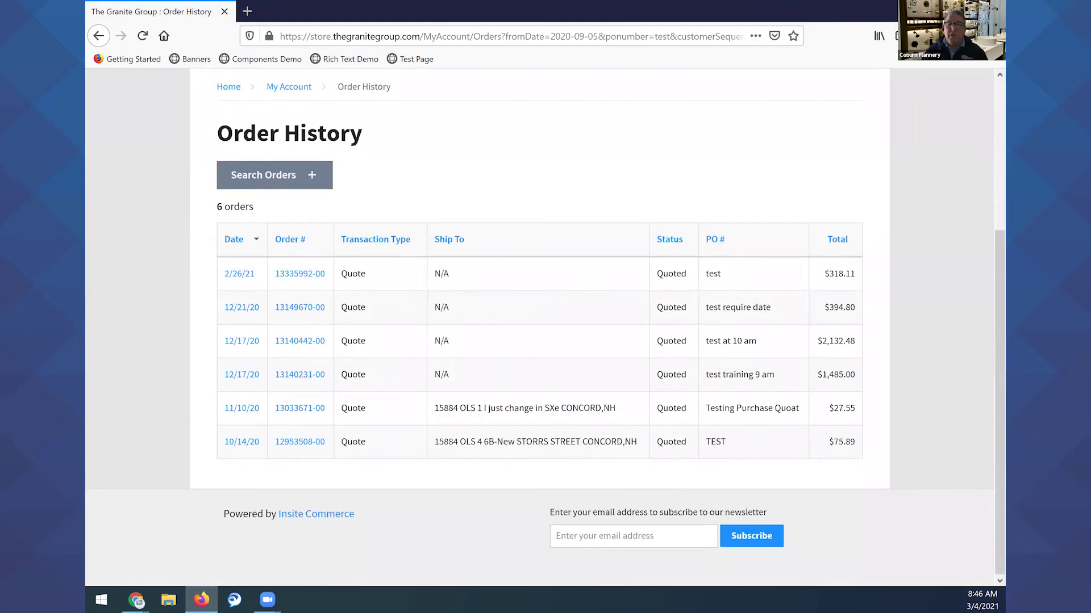
scroll(549, 216, "up", 3)
scroll(682, 299, "down", 3)
left_click(312, 176)
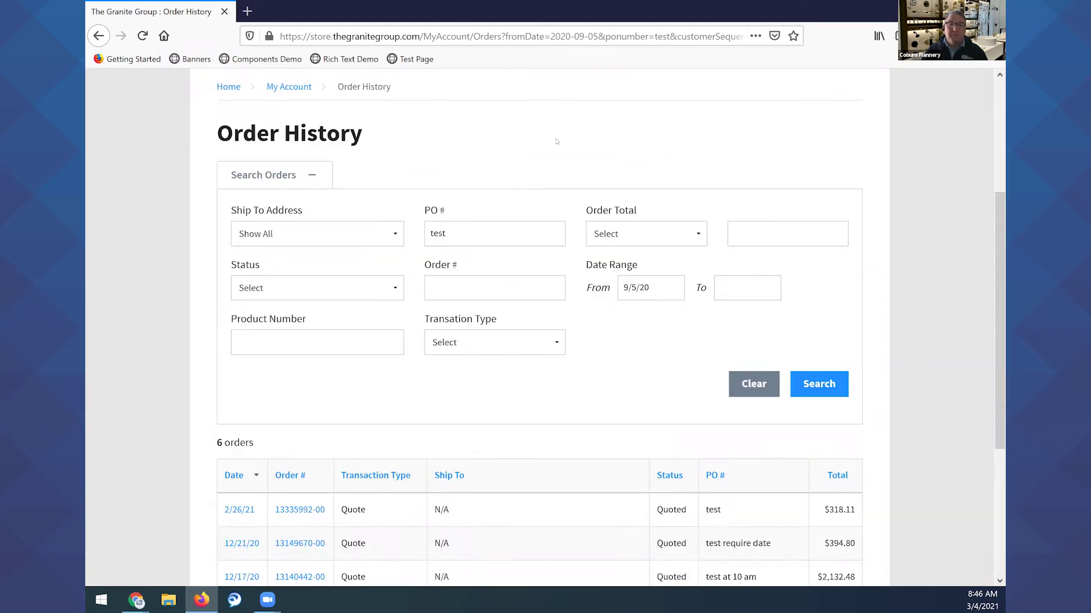
scroll(352, 174, "down", 2)
key("BackSpace")
Look through the Ship To and Status choices without picking any, then select Product Number.
left_click(395, 167)
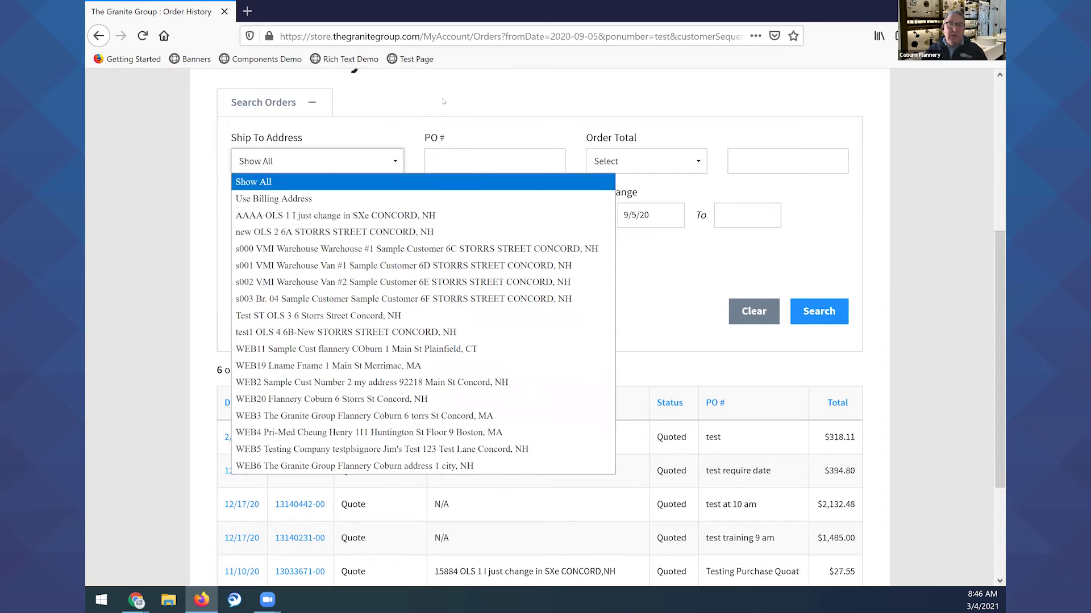
left_click(421, 88)
left_click(312, 215)
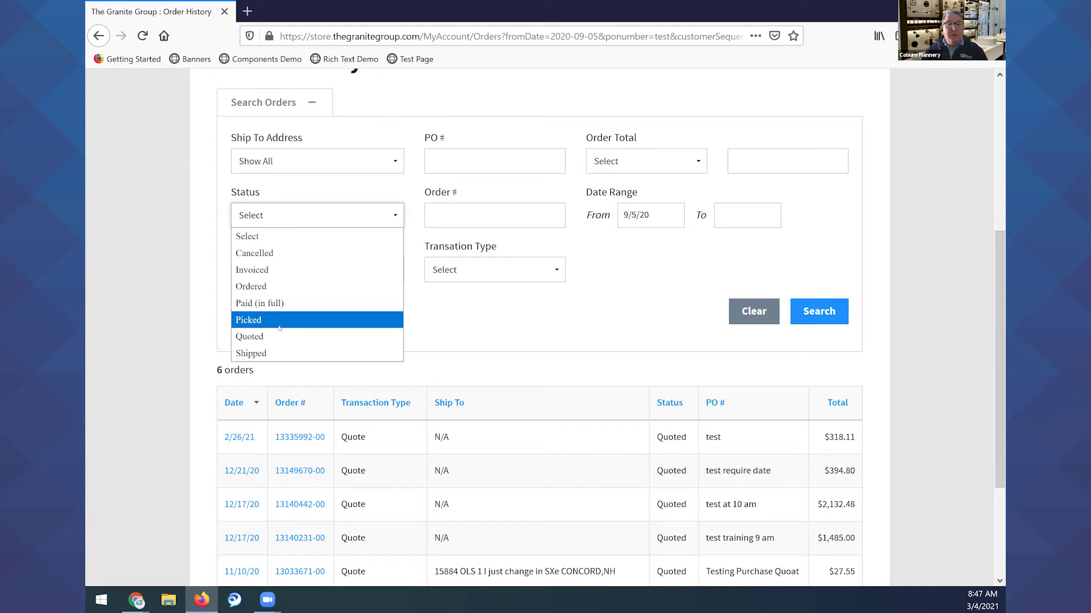
left_click(510, 324)
left_click(373, 269)
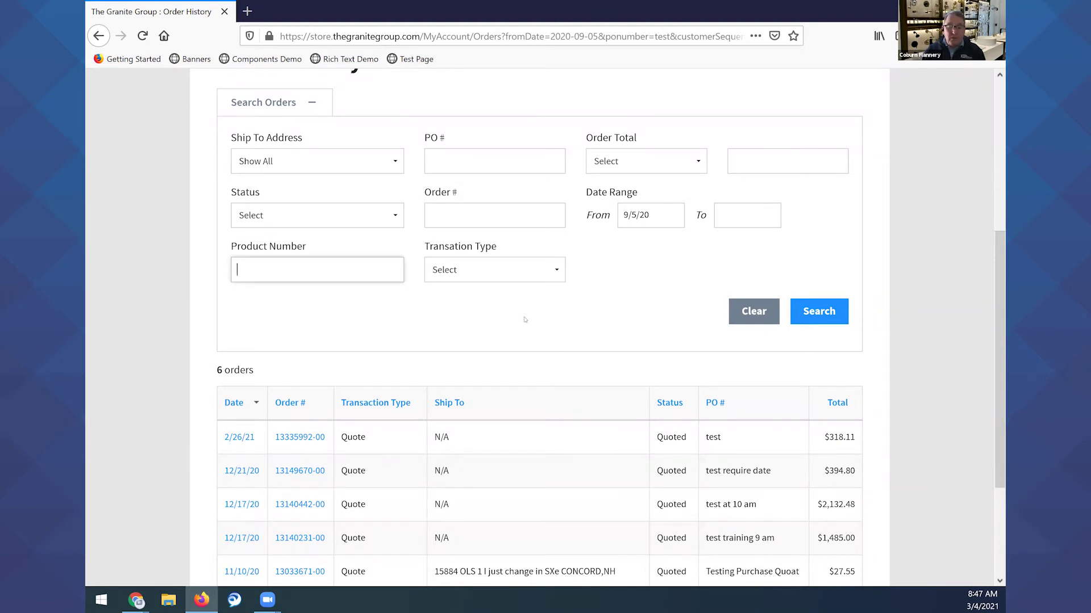
Search orders by product number 12c90, narrowing the list to 4 quotes.
type("12c90")
left_click(820, 310)
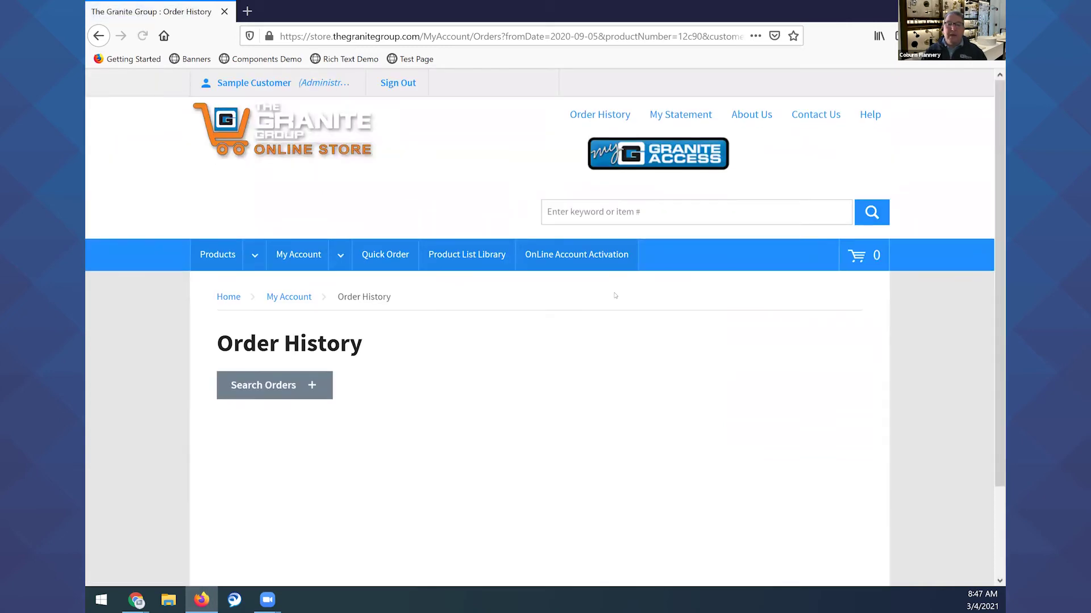
scroll(600, 352, "down", 3)
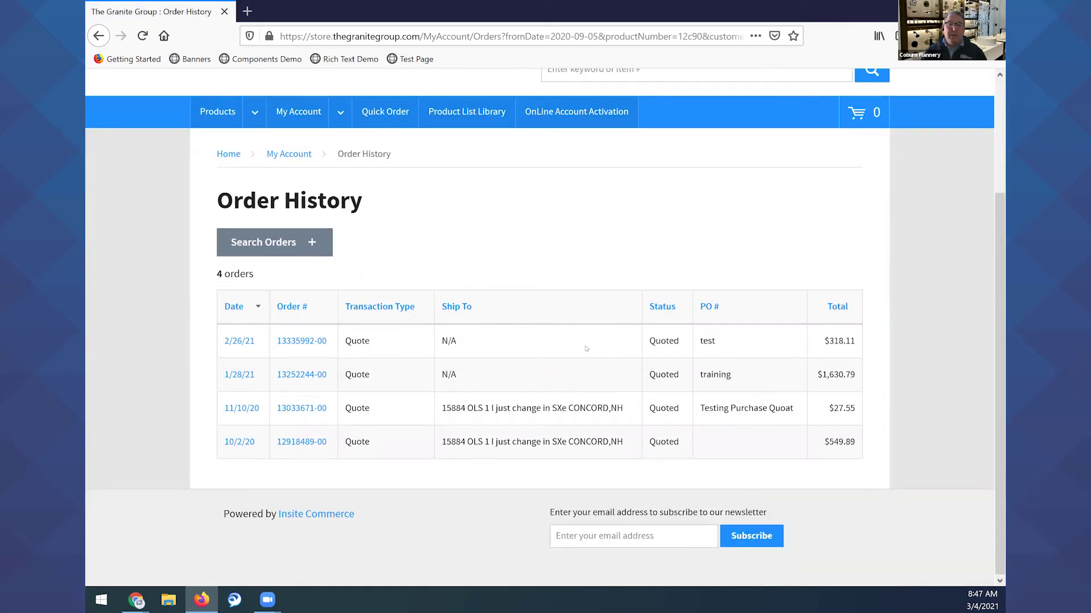
Reopen the search criteria, select the 12c90 entry, and go to the header keyword search.
left_click(313, 244)
scroll(564, 242, "down", 1)
scroll(565, 242, "down", 3)
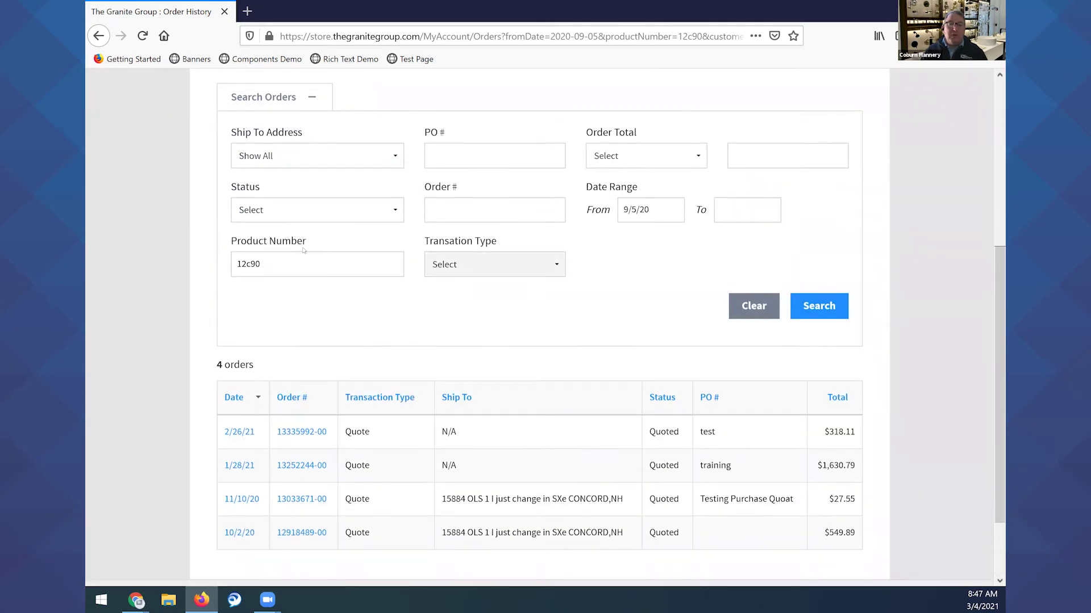
double_click(254, 264)
scroll(524, 285, "up", 6)
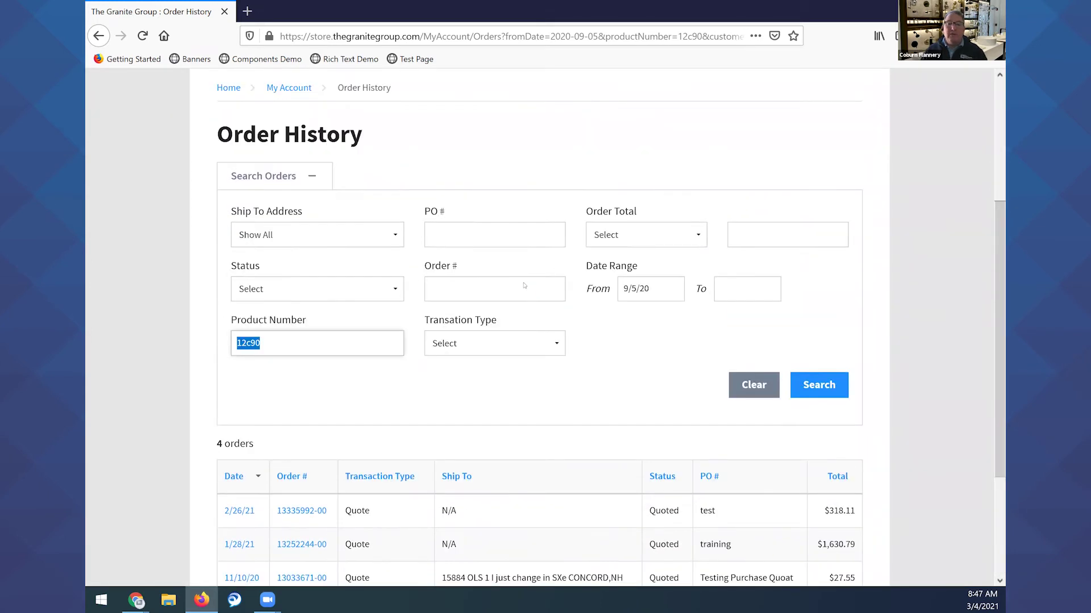
left_click(571, 211)
type("12c")
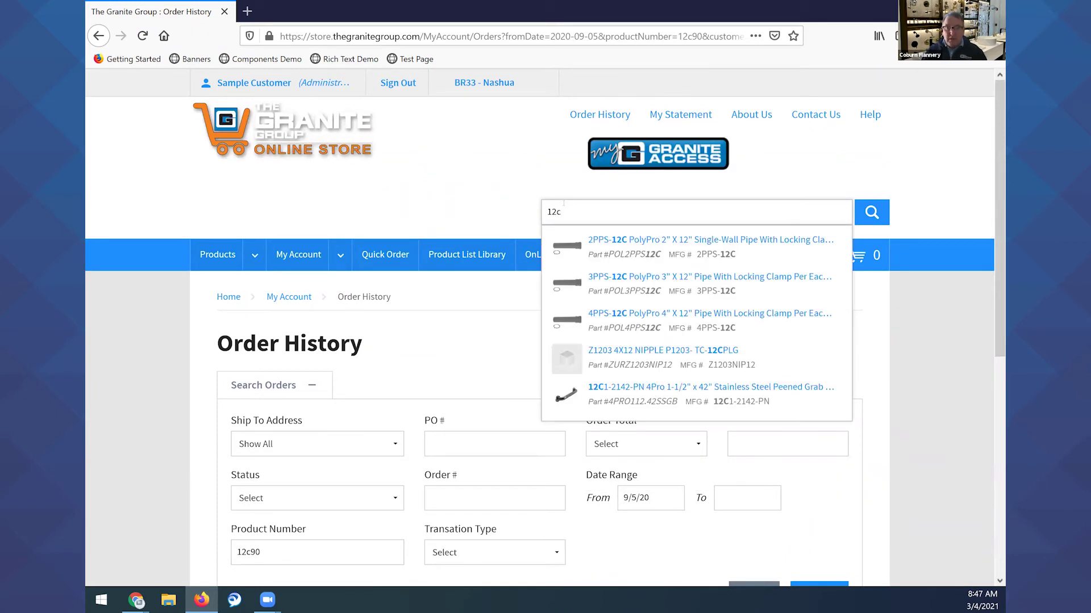
left_click_drag(568, 213, 528, 214)
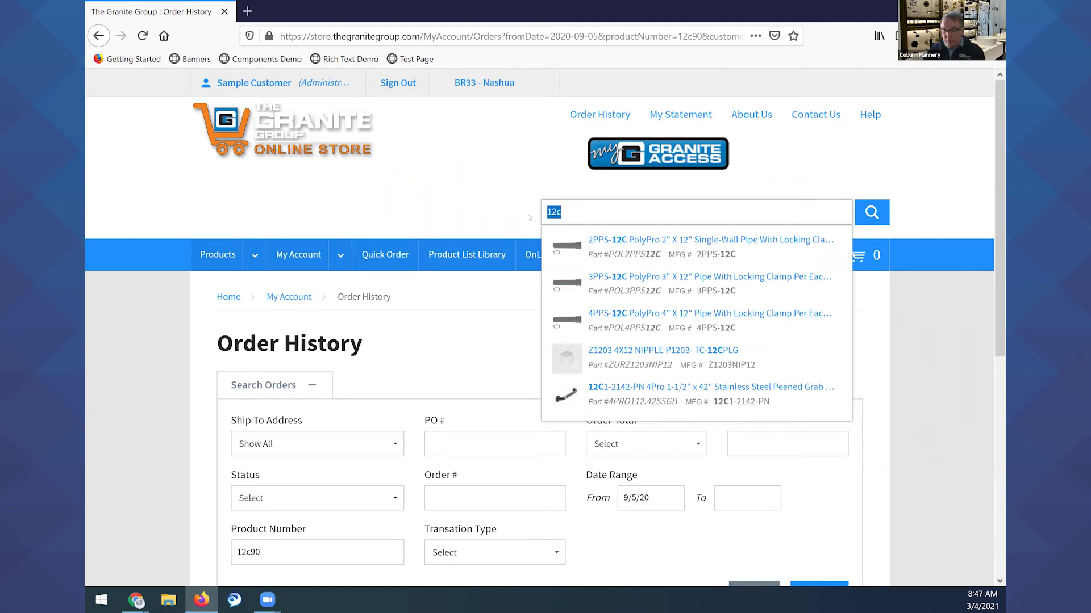
key("BackSpace")
left_click(528, 217)
scroll(550, 276, "down", 5)
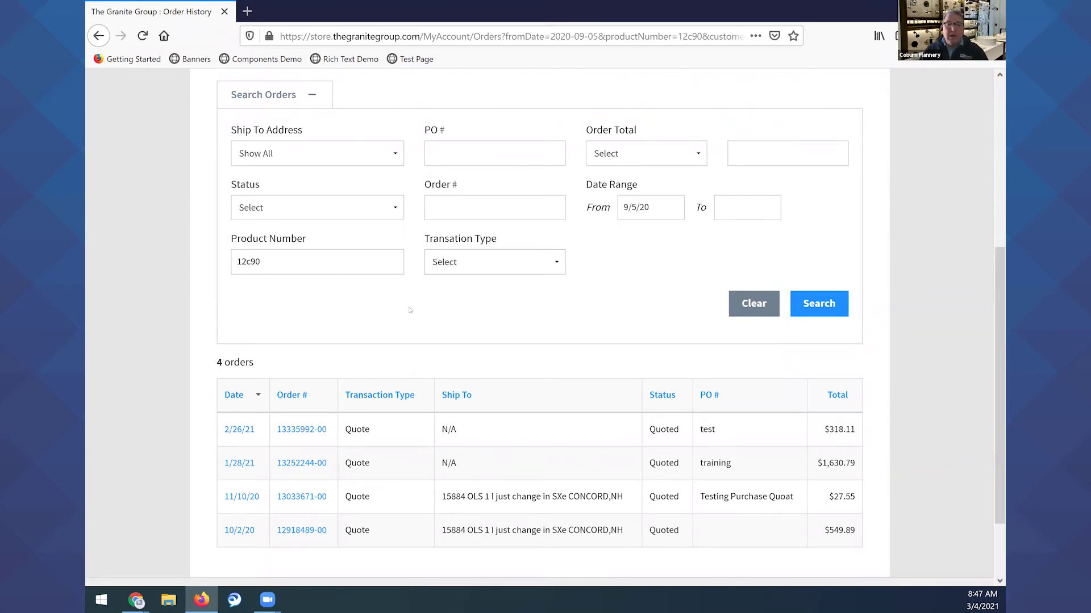
double_click(281, 263)
Clear Product Number, leave Transaction Type unset, and search by Order # 133.
key("BackSpace")
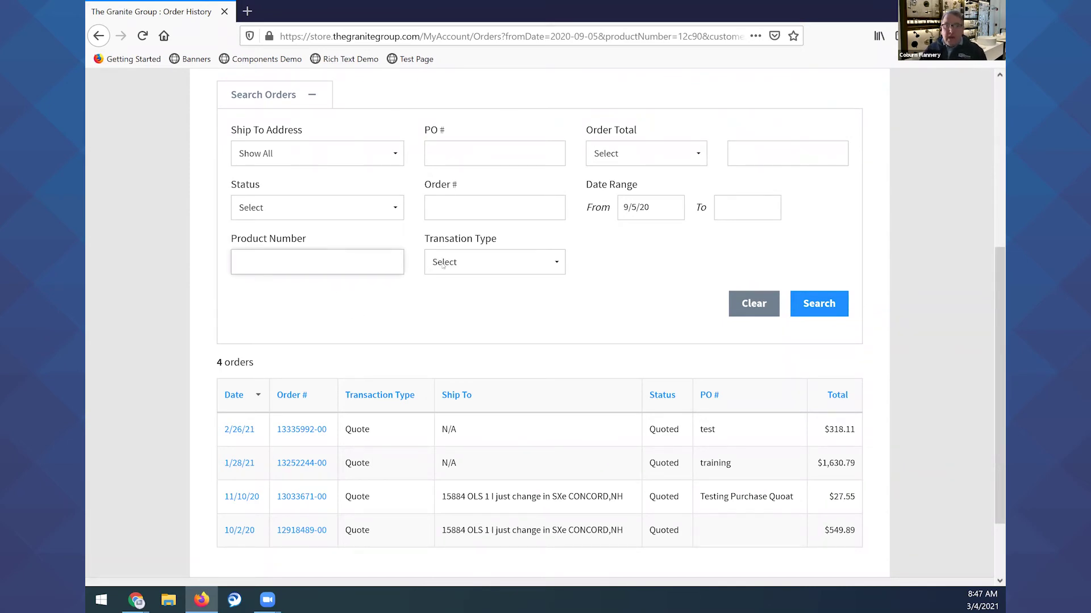
left_click(459, 264)
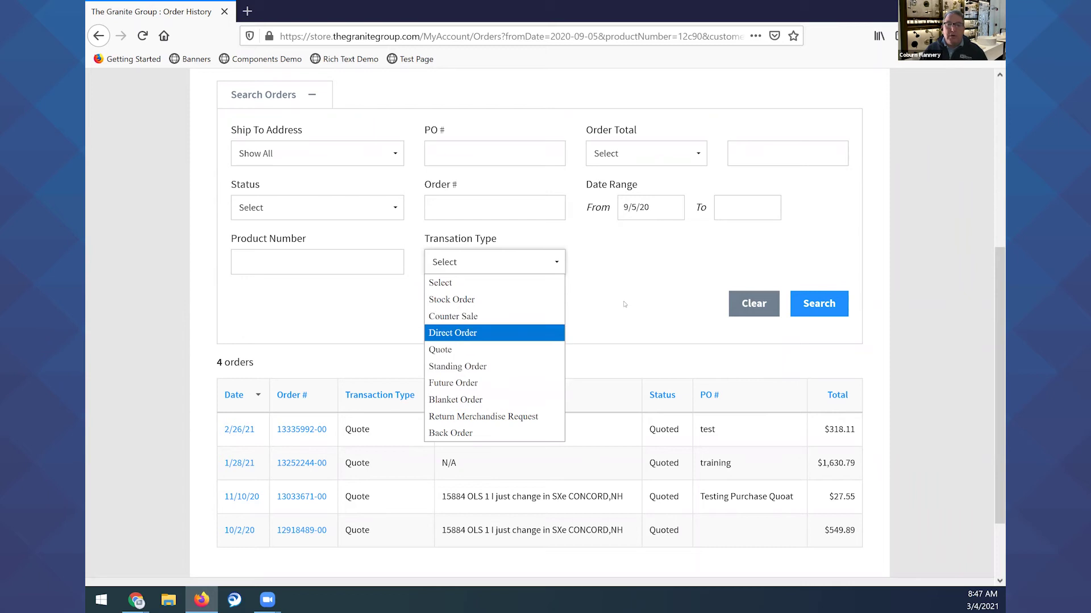
left_click(560, 276)
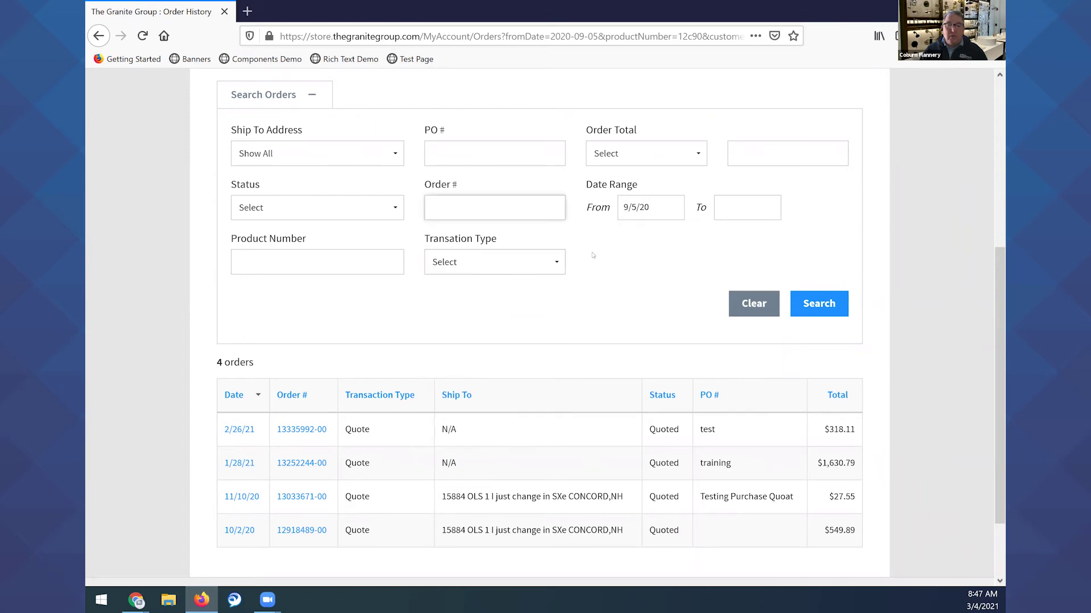
type("13")
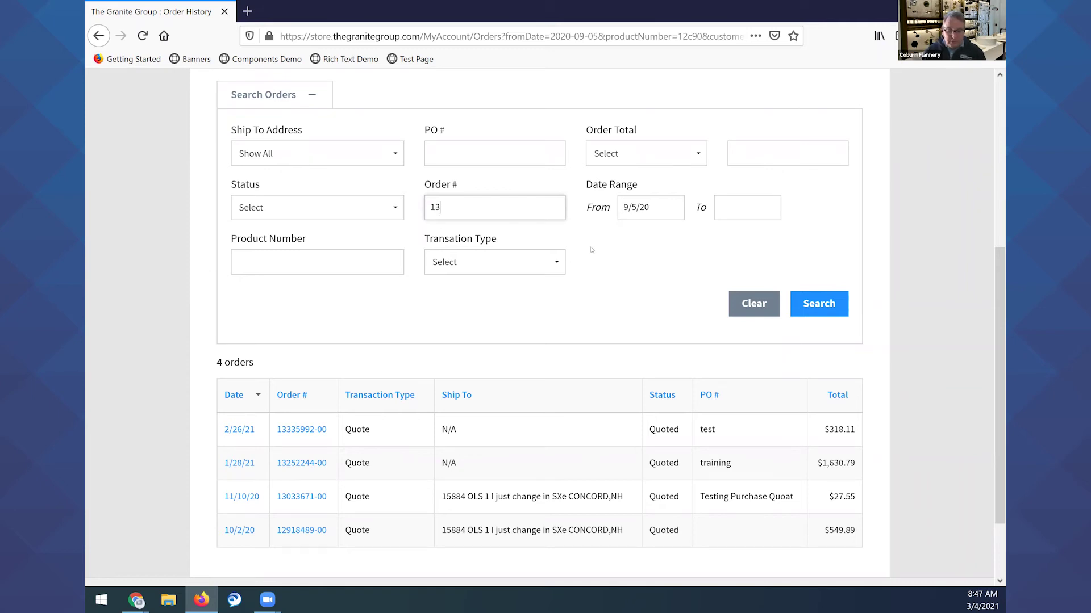
type("3")
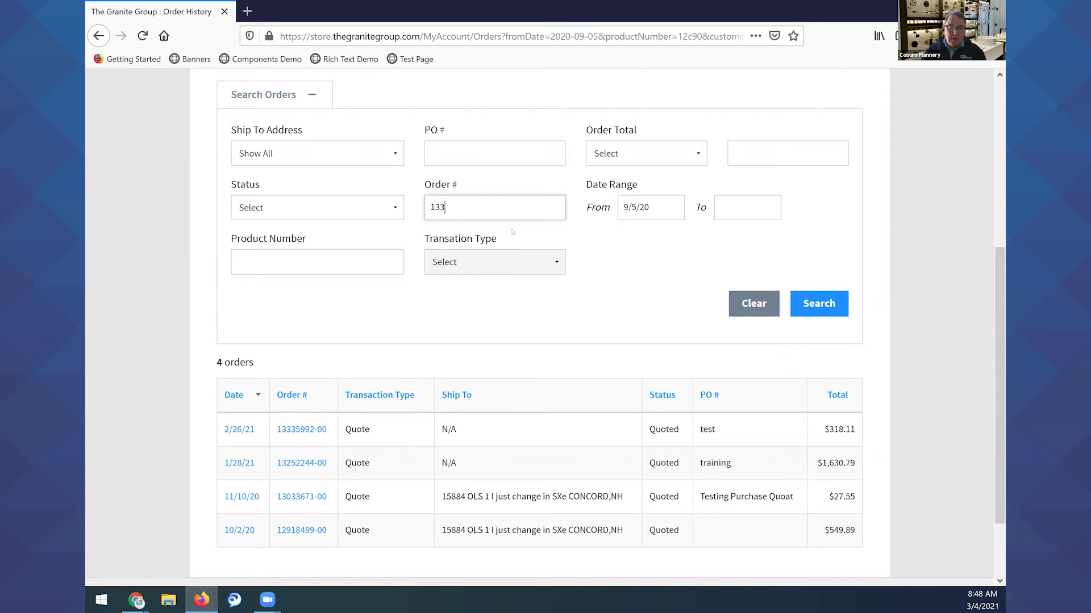
left_click(819, 303)
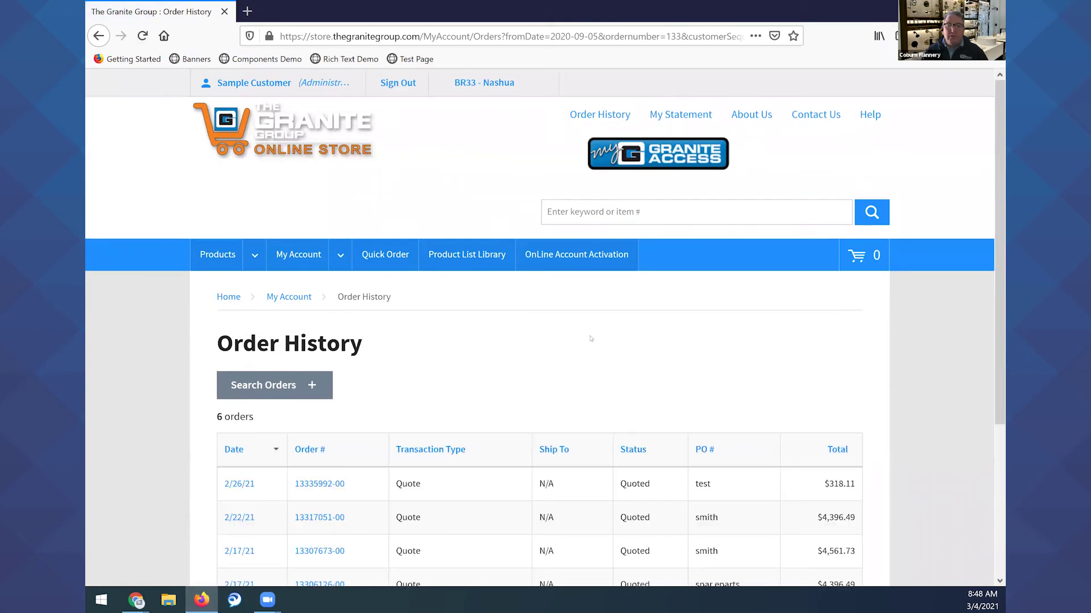
Scroll through the six 133 quotes dated 2/16/21–2/26/21.
scroll(590, 338, "down", 2)
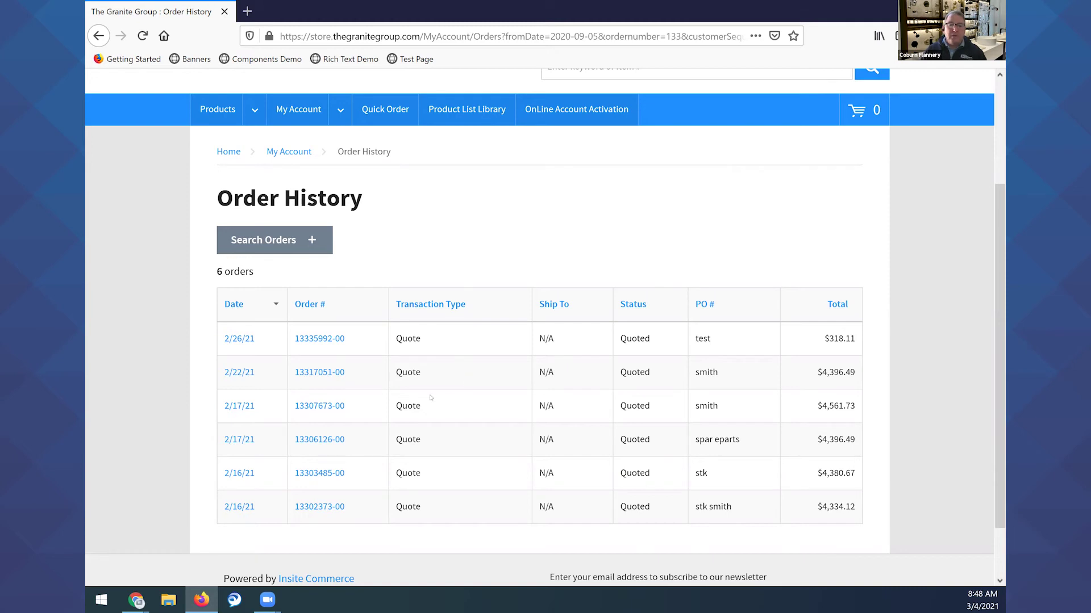
scroll(324, 329, "down", 2)
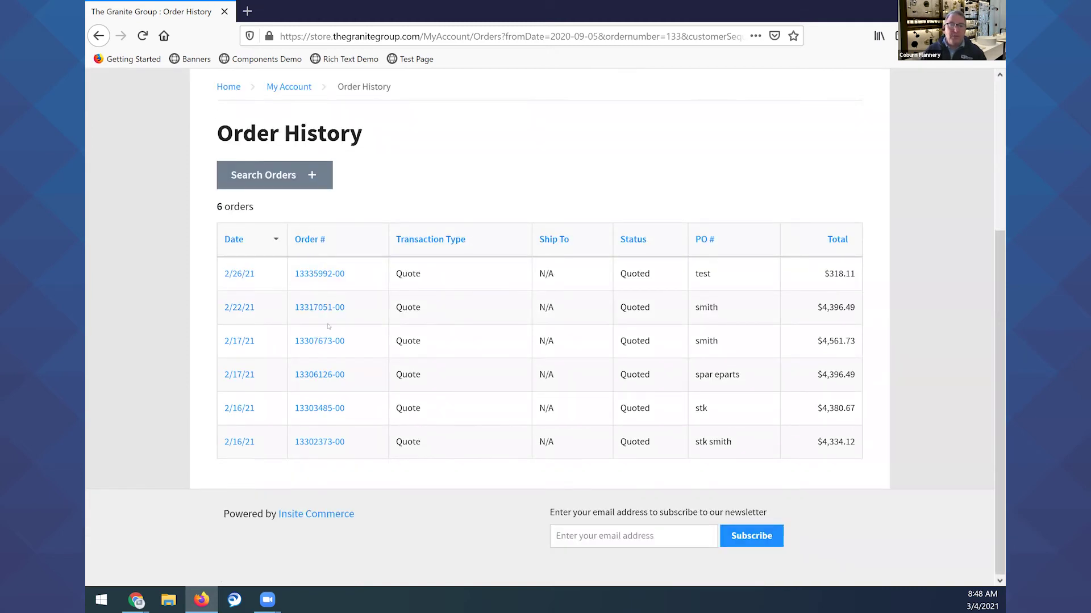
Add an Order Total filter of Greater Than 4000 and search, leaving 5 quotes.
left_click(316, 180)
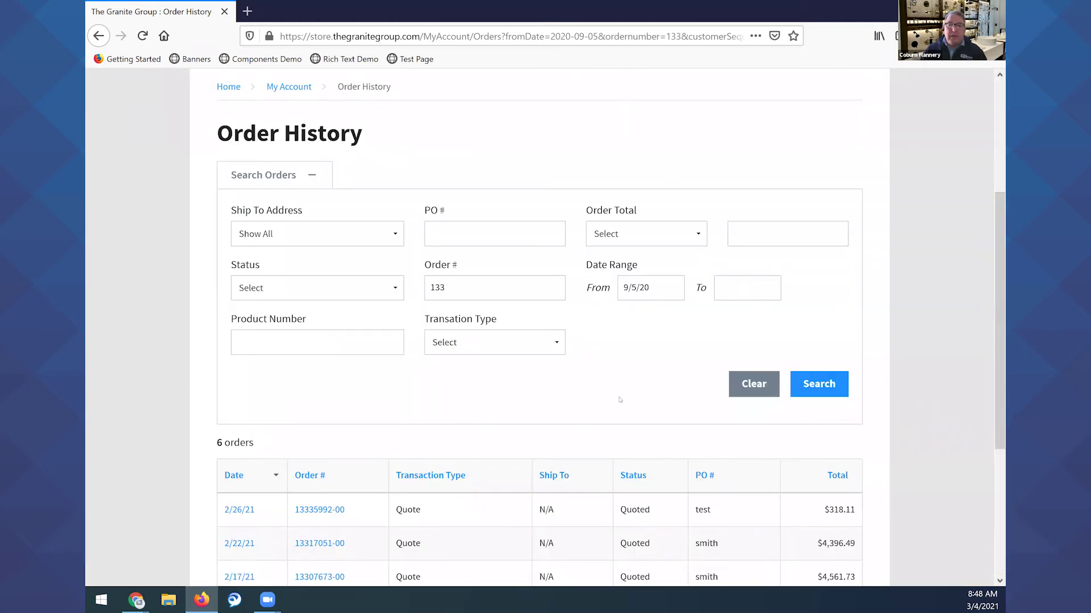
left_click(647, 234)
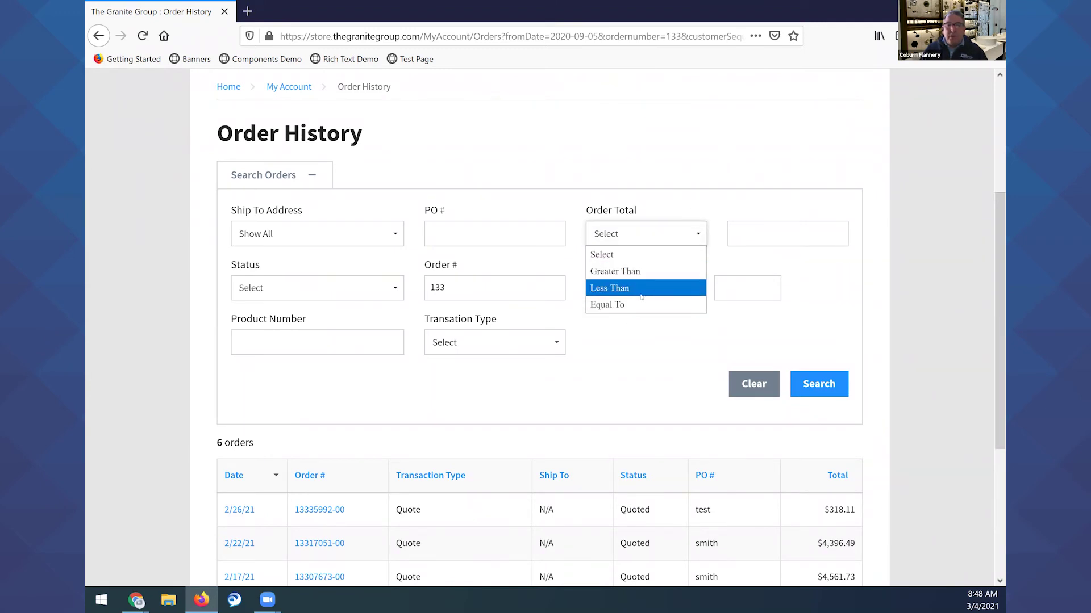
left_click(634, 272)
left_click(760, 227)
type("400")
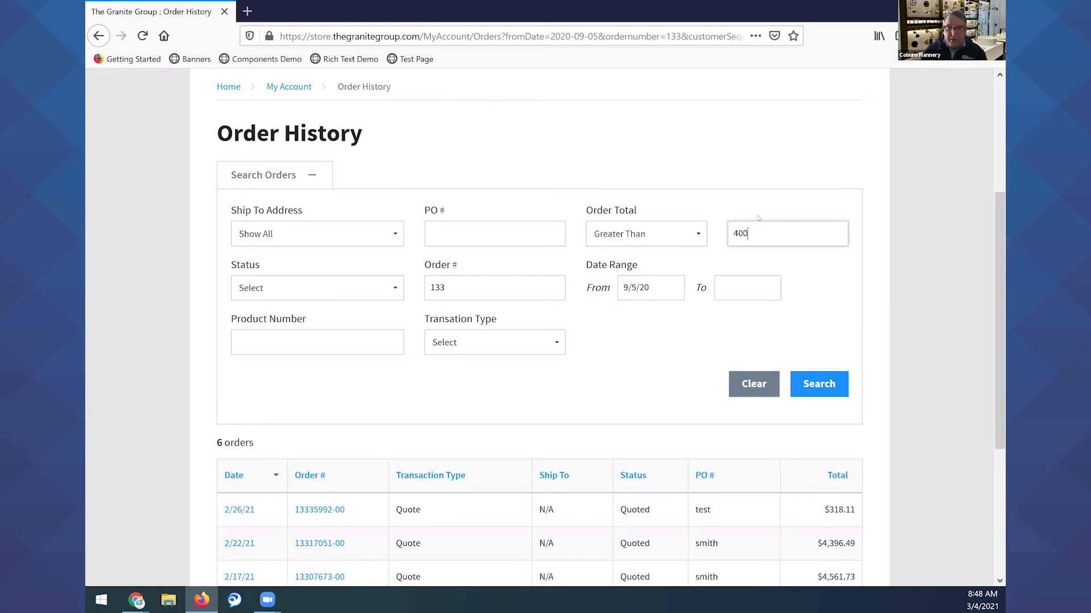
type("0")
left_click(813, 388)
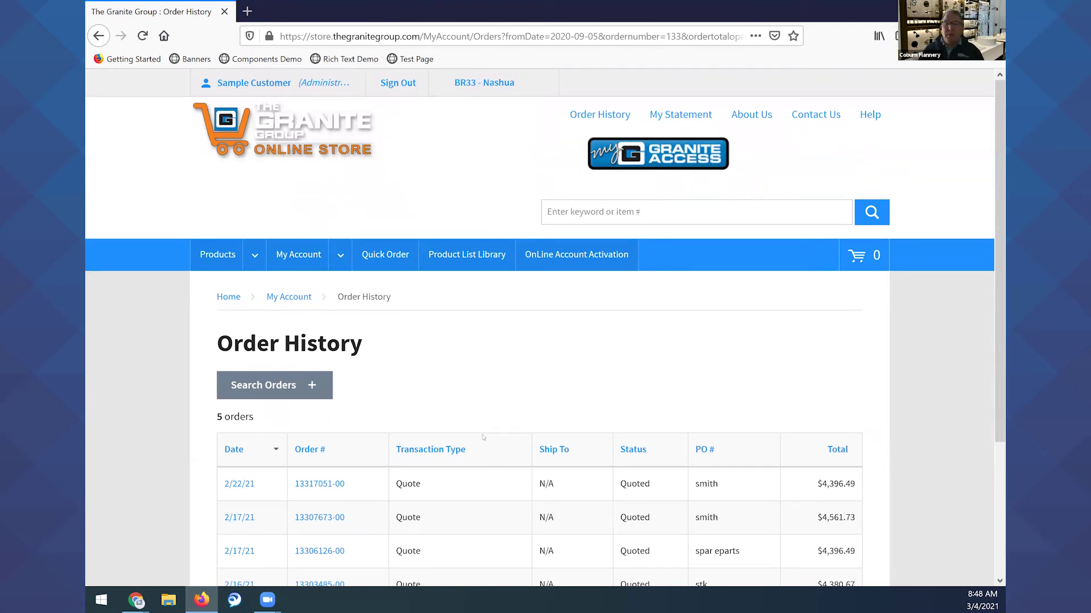
scroll(483, 438, "down", 3)
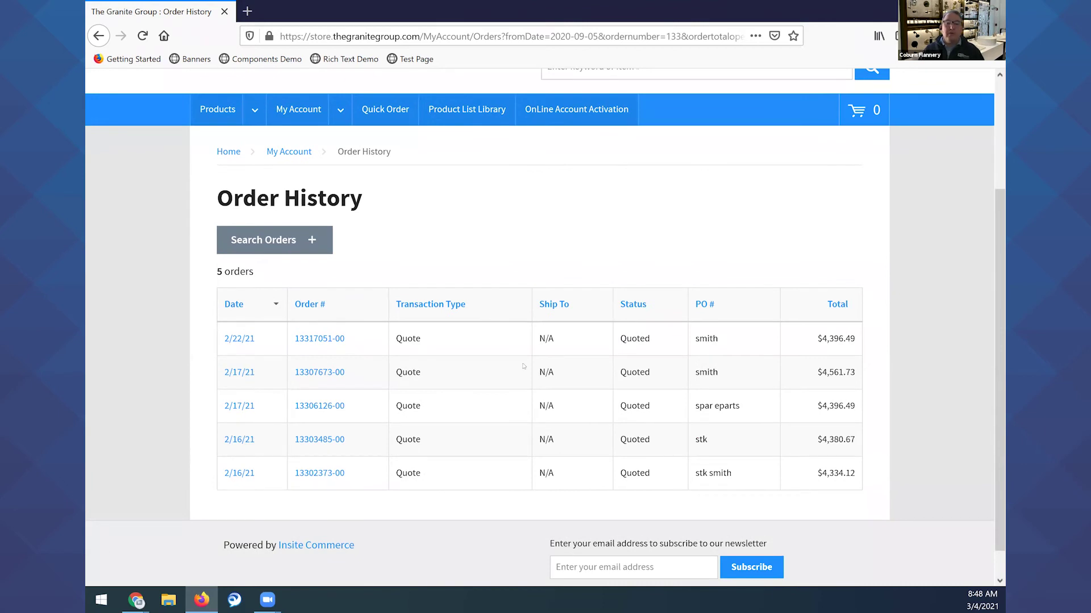
scroll(524, 366, "down", 1)
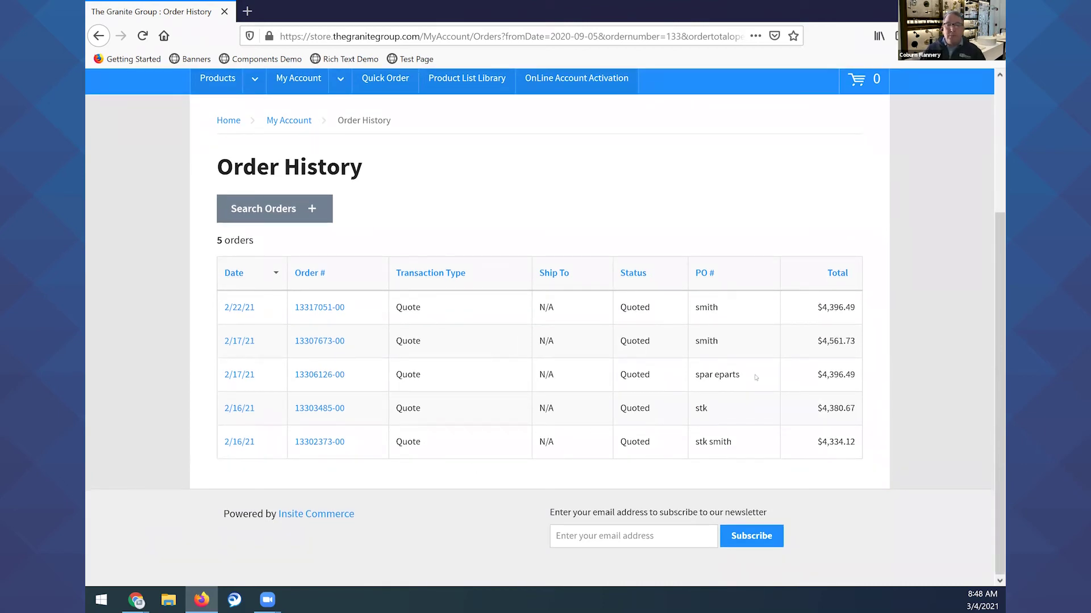
Set the Date Range start to February 1, 2021 in the From calendar.
left_click(312, 210)
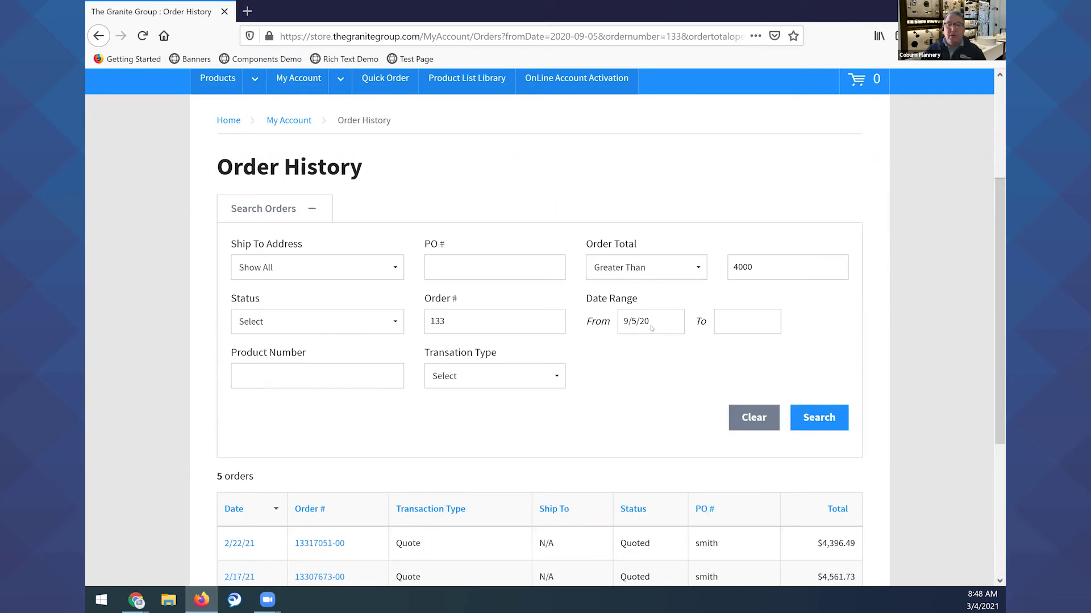
scroll(653, 309, "down", 3)
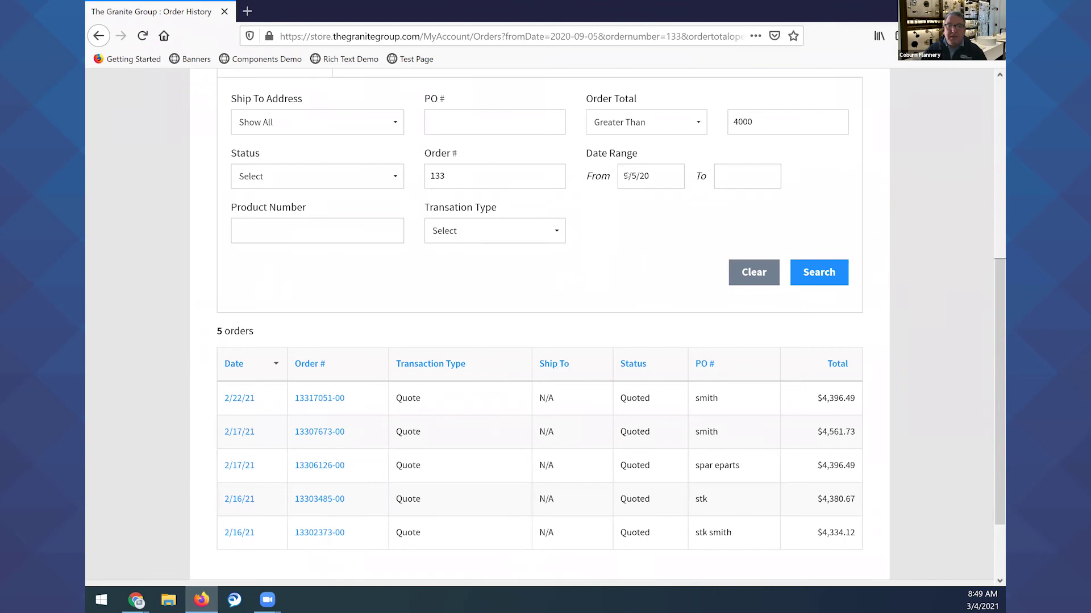
left_click(632, 176)
left_click(758, 215)
left_click(758, 215)
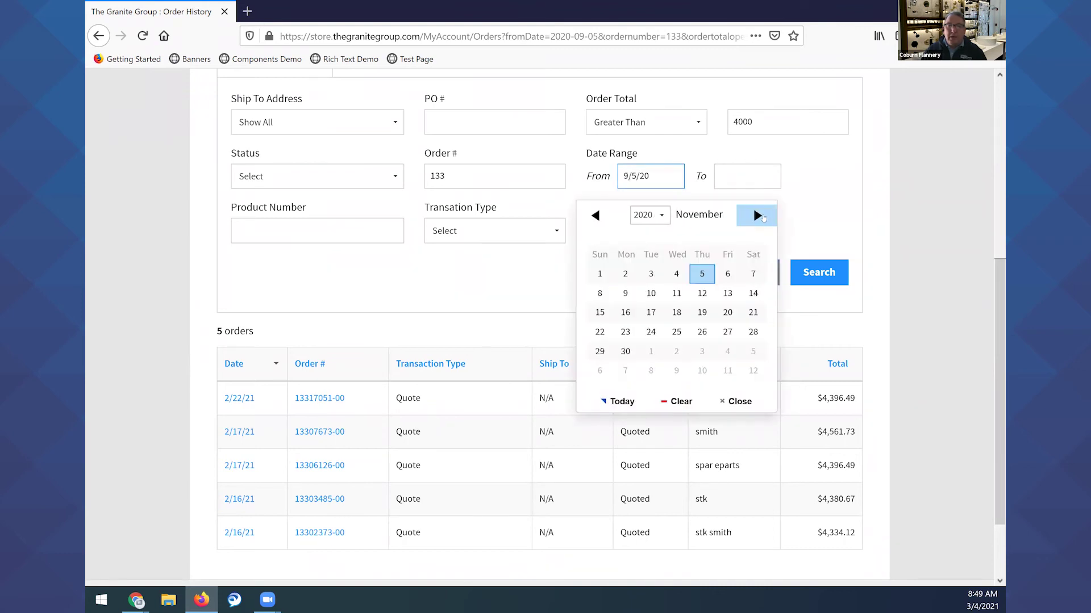
left_click(761, 216)
left_click(761, 216)
left_click(761, 217)
left_click(761, 216)
left_click(761, 216)
left_click(761, 217)
left_click(594, 218)
left_click(595, 218)
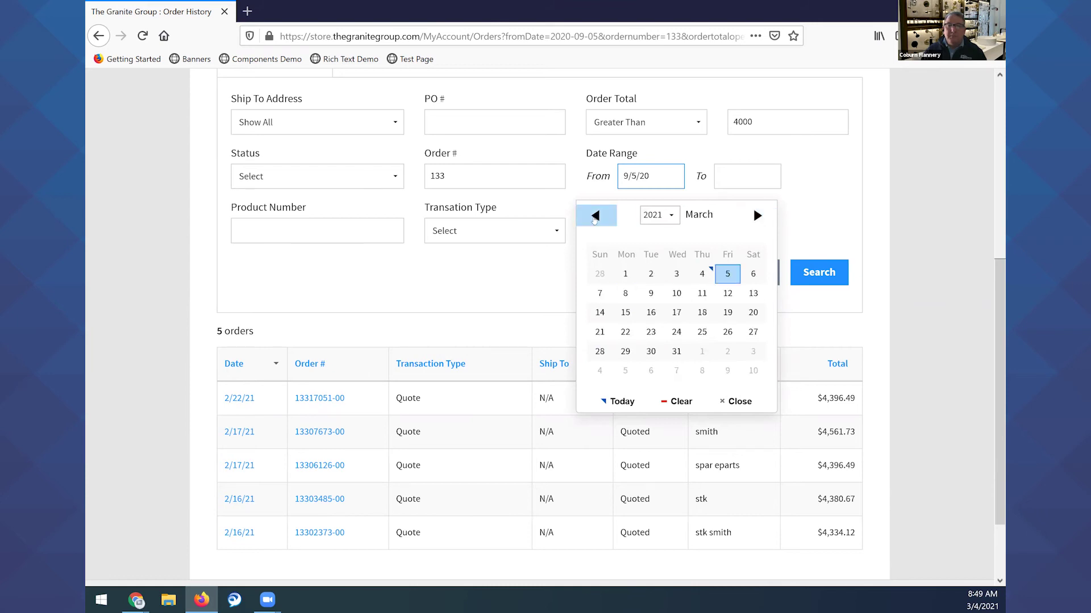
left_click(595, 218)
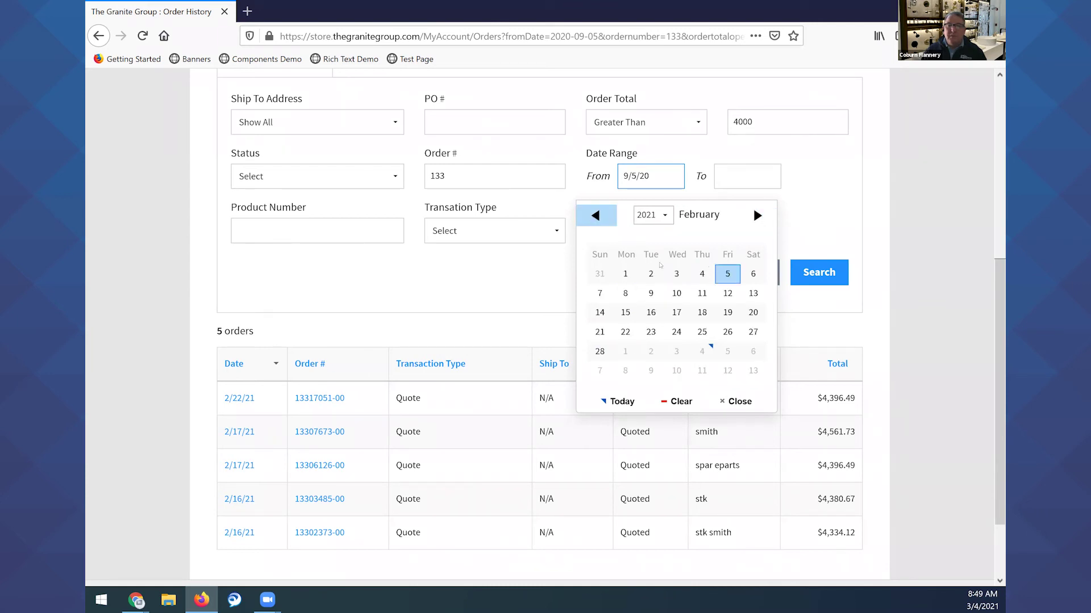
left_click(625, 275)
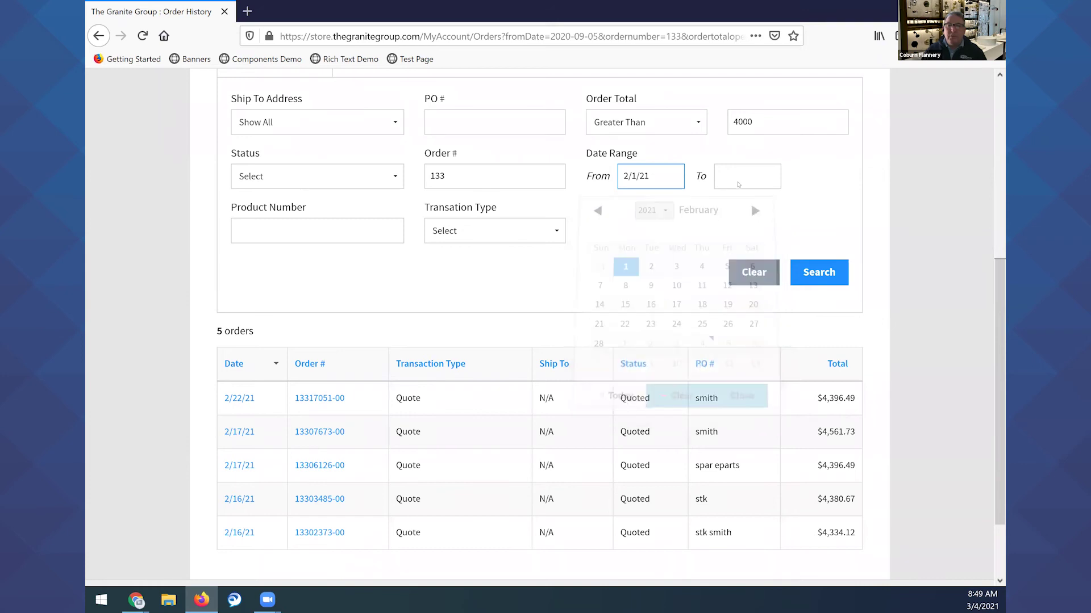
Set the end date to February 28, 2021 and run the search.
left_click(735, 177)
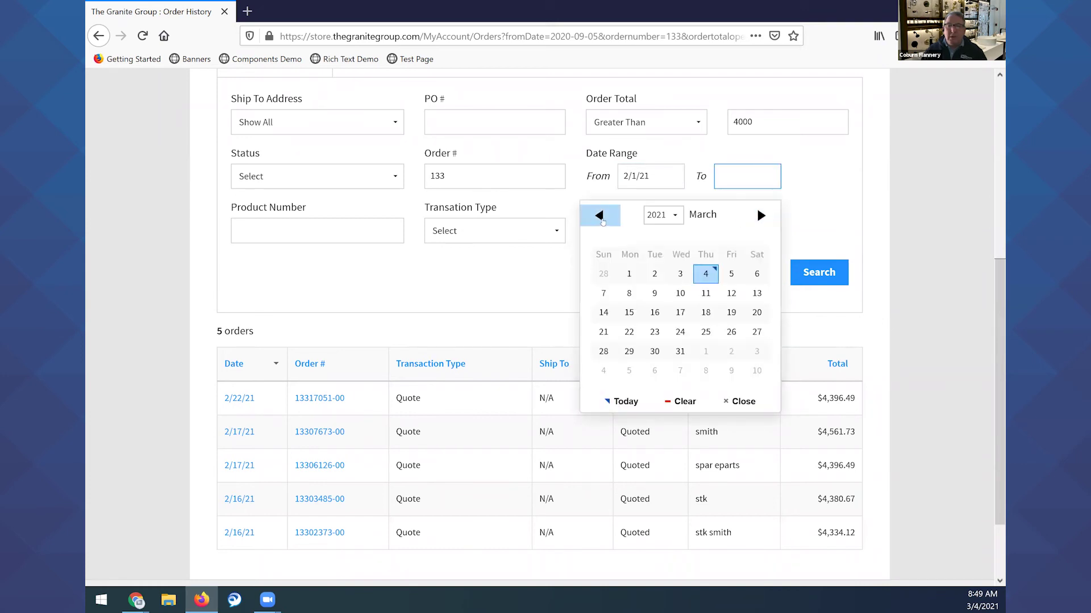
left_click(600, 217)
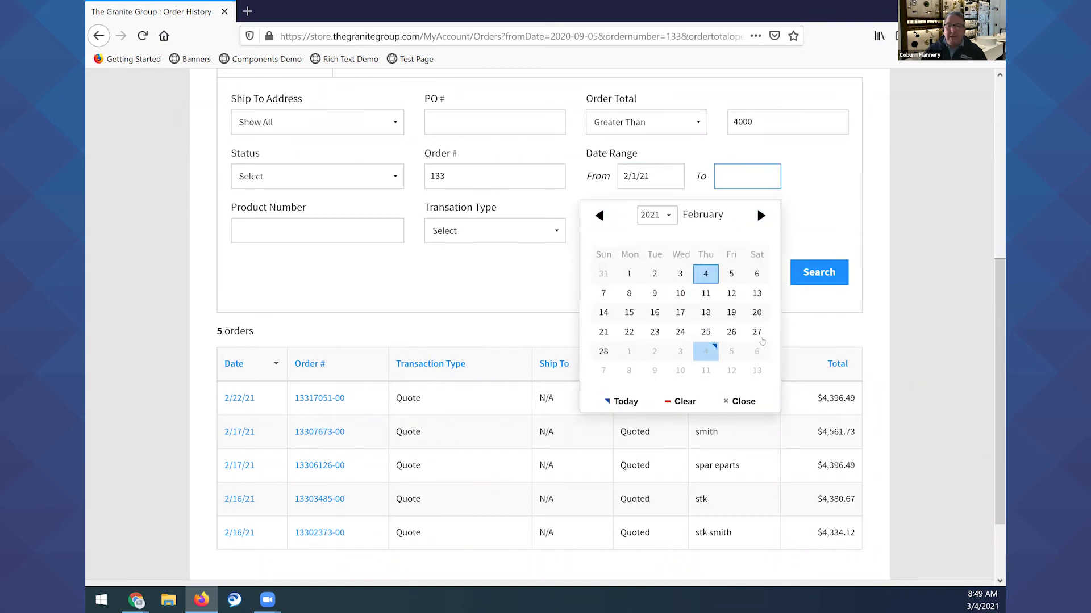
left_click(603, 351)
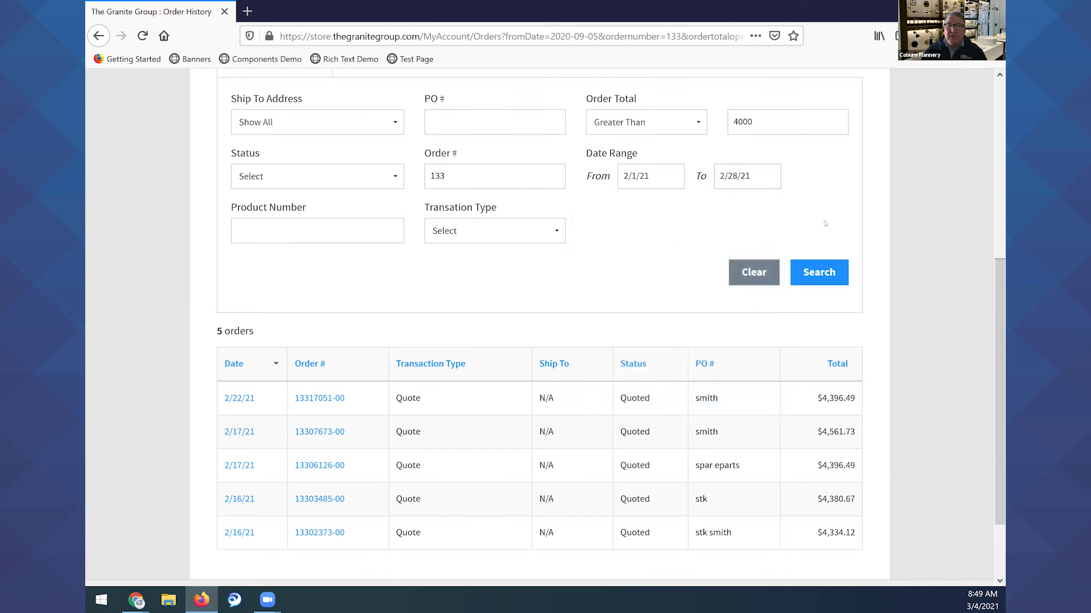
left_click(818, 272)
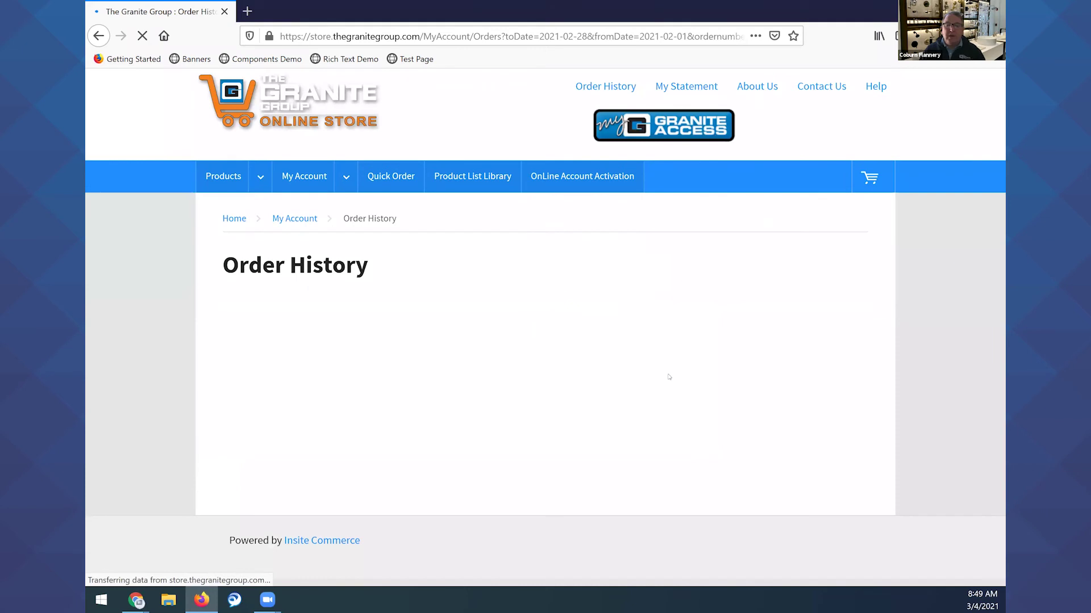
Clear the 133 order number and 4000 order total filters and rerun the February search.
scroll(631, 308, "down", 3)
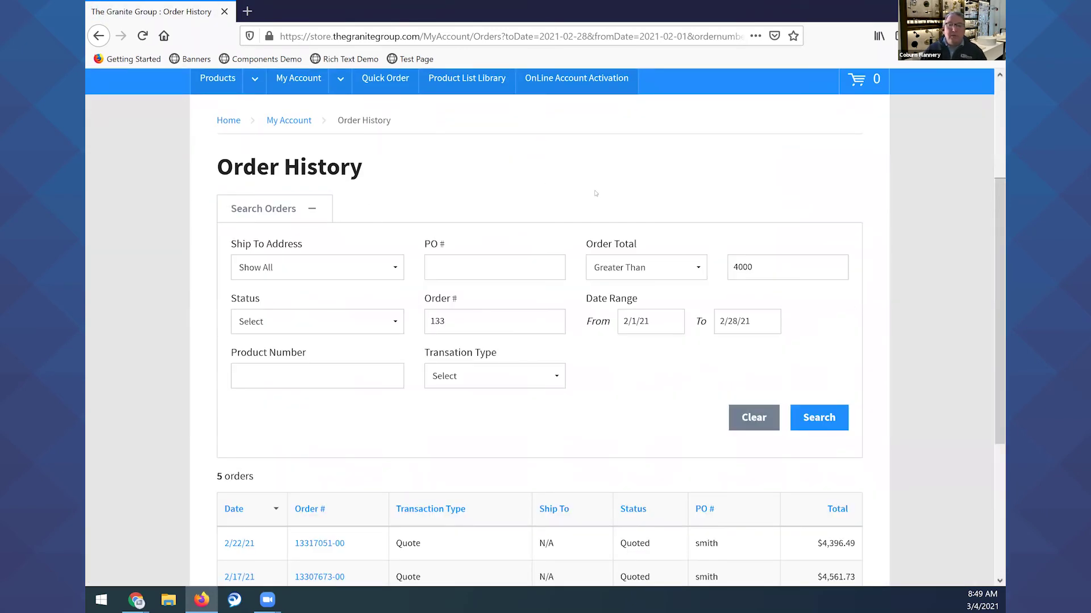
scroll(732, 265, "down", 3)
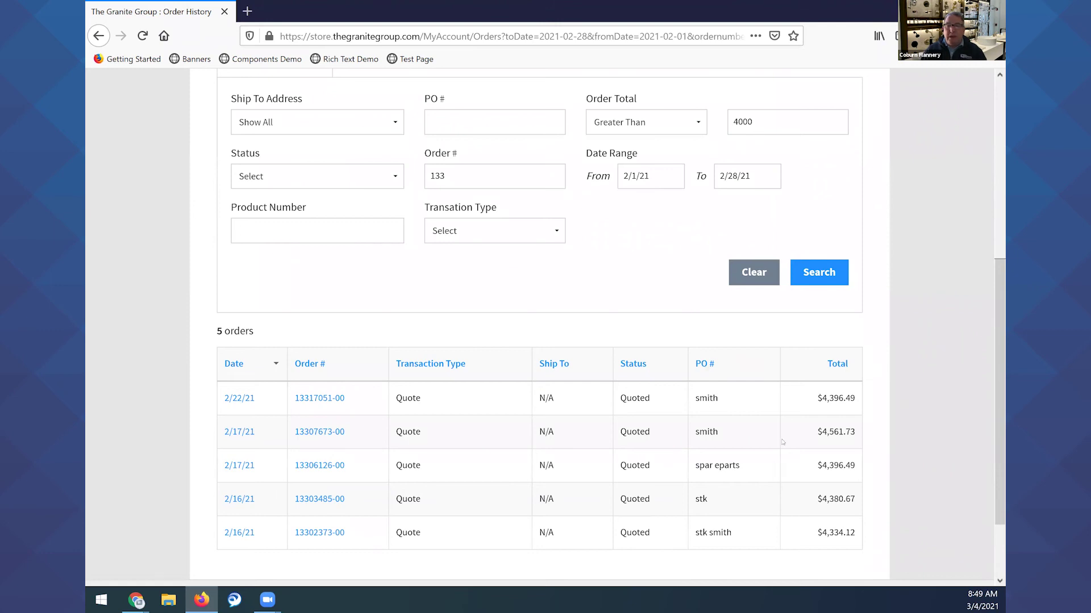
double_click(764, 126)
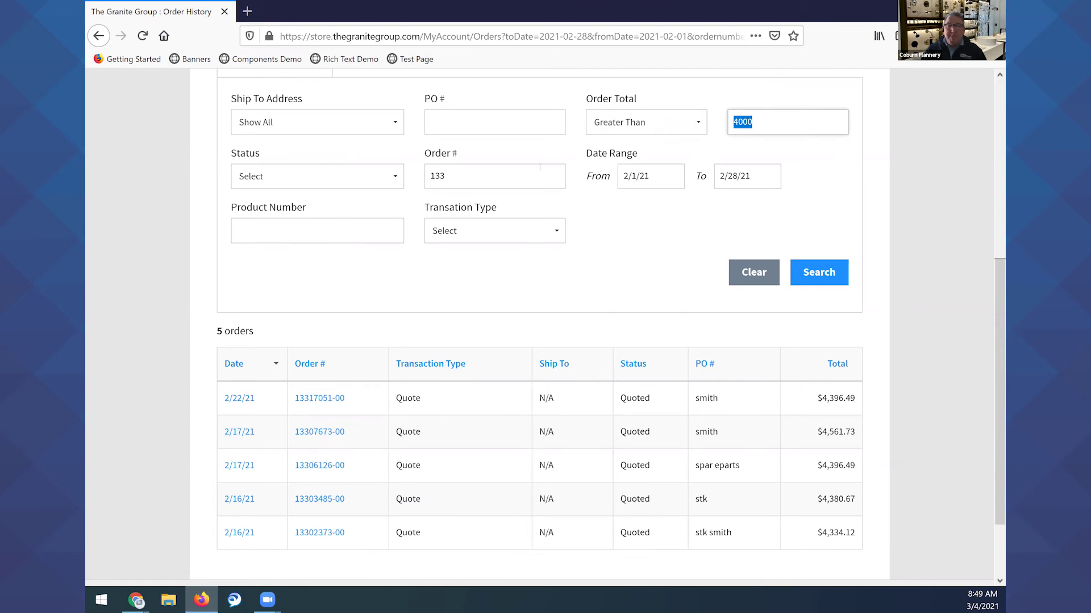
double_click(453, 179)
key("BackSpace")
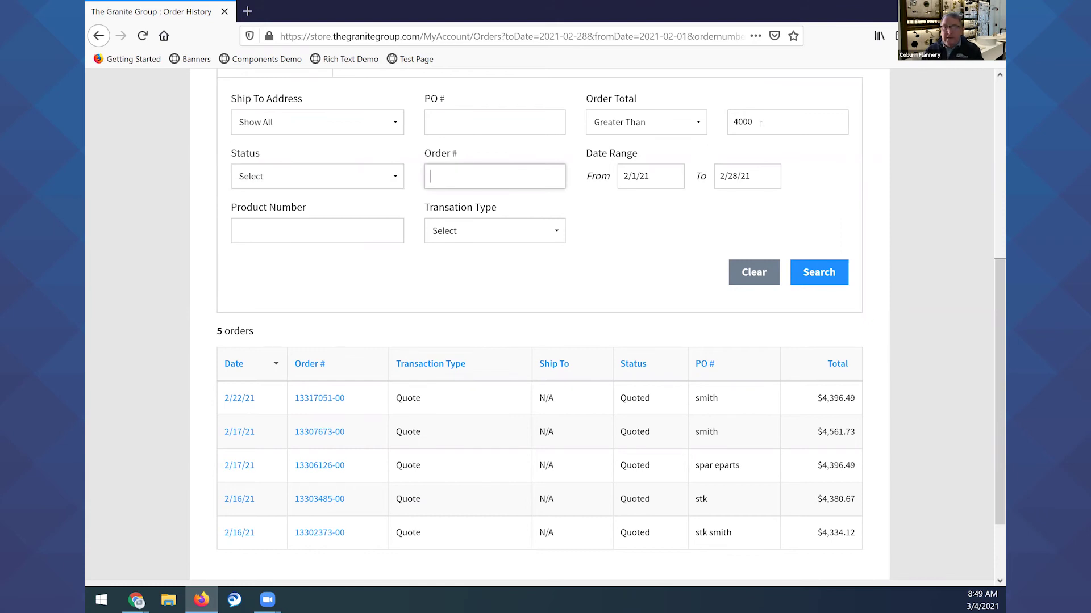
double_click(738, 122)
key("BackSpace")
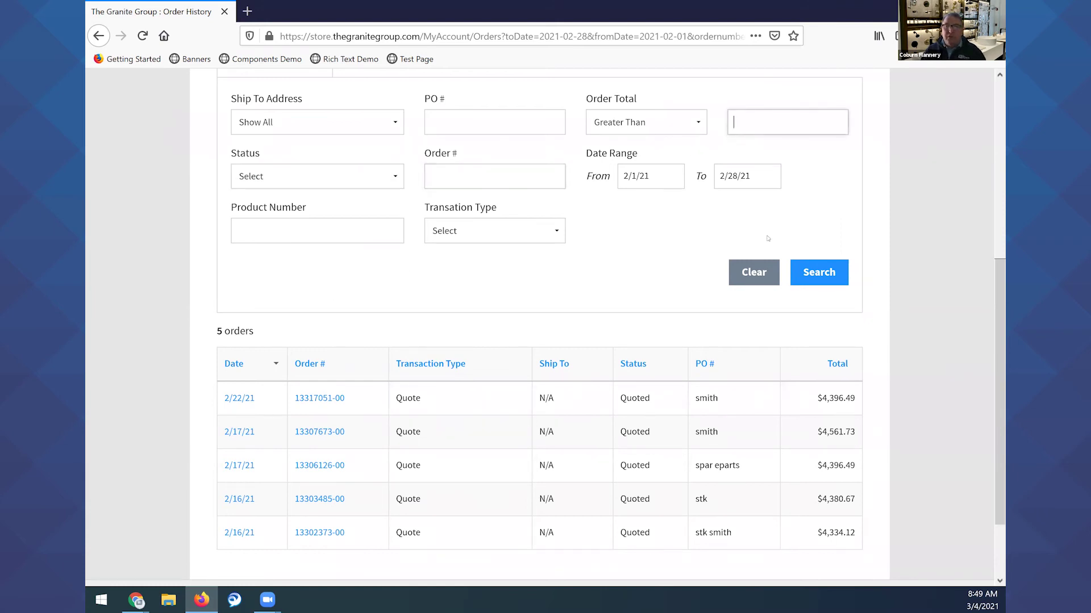
left_click(818, 271)
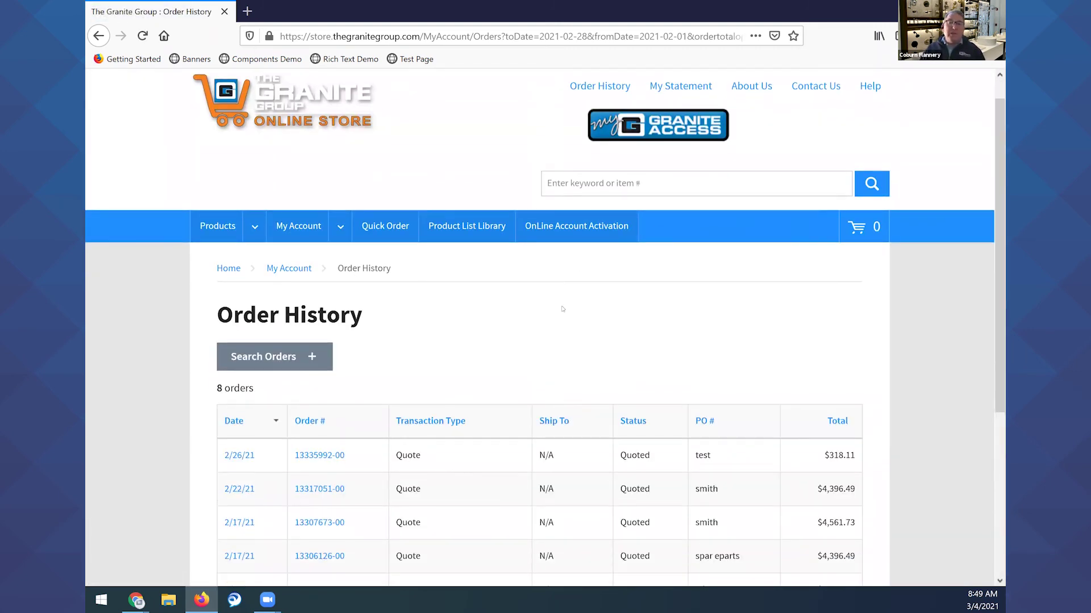
Review the 8 February orders, then show and hide the Search Orders filters.
scroll(593, 213, "down", 4)
scroll(592, 219, "down", 1)
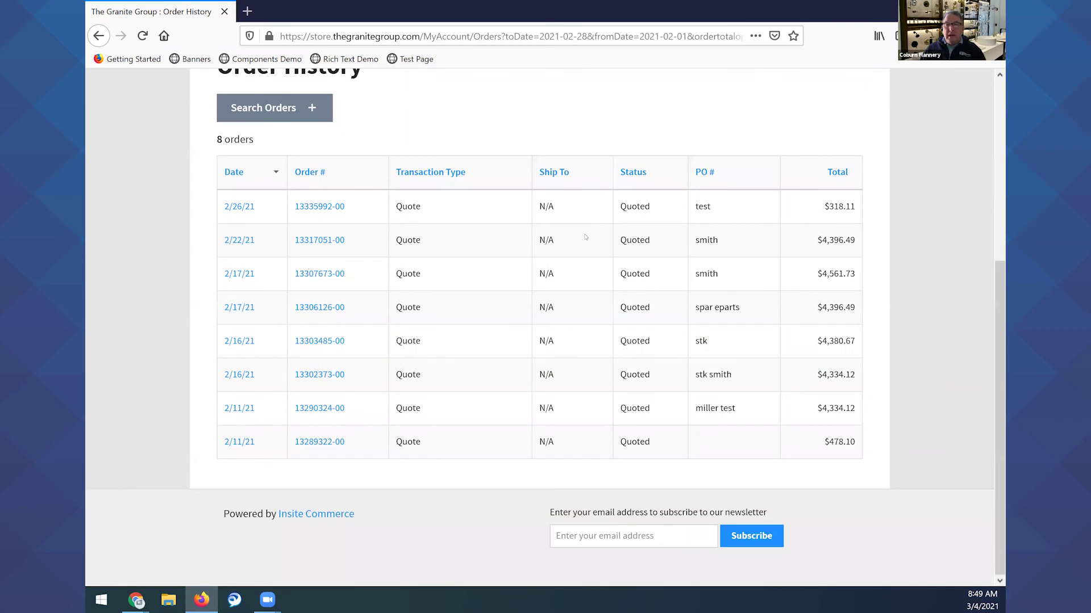
scroll(463, 280, "up", 4)
left_click(314, 327)
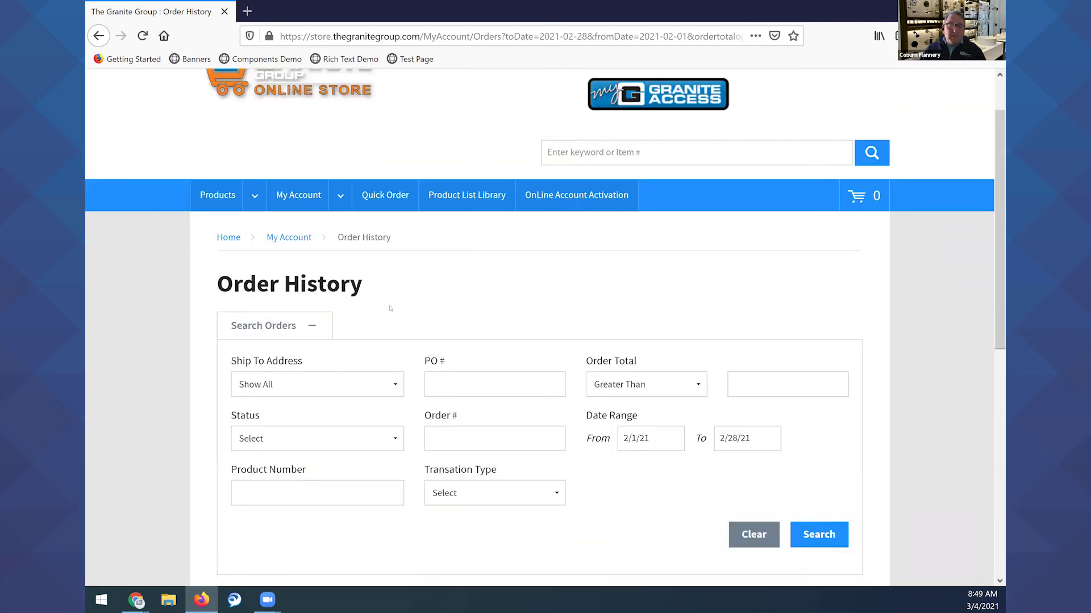
left_click(315, 325)
Reopen the Search Orders filters, which now hold only the February date range.
scroll(485, 292, "down", 3)
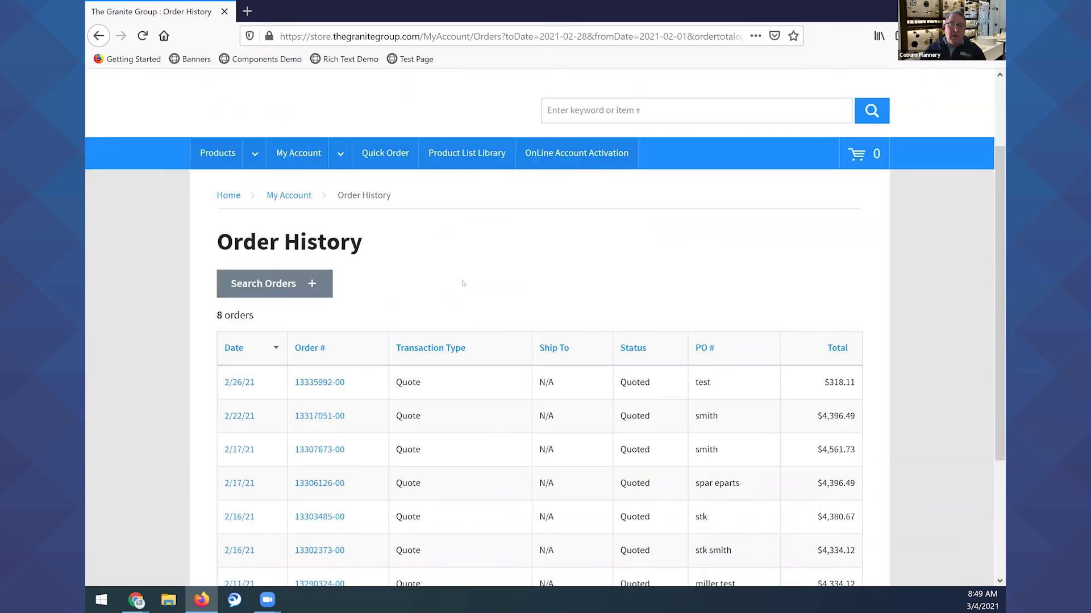
left_click(307, 186)
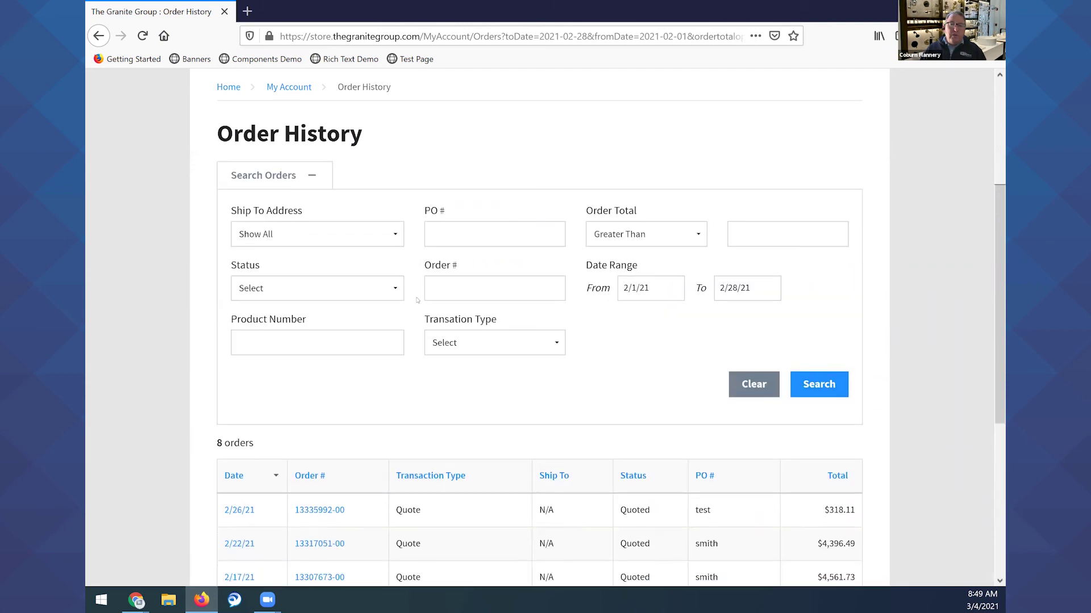
scroll(681, 371, "down", 5)
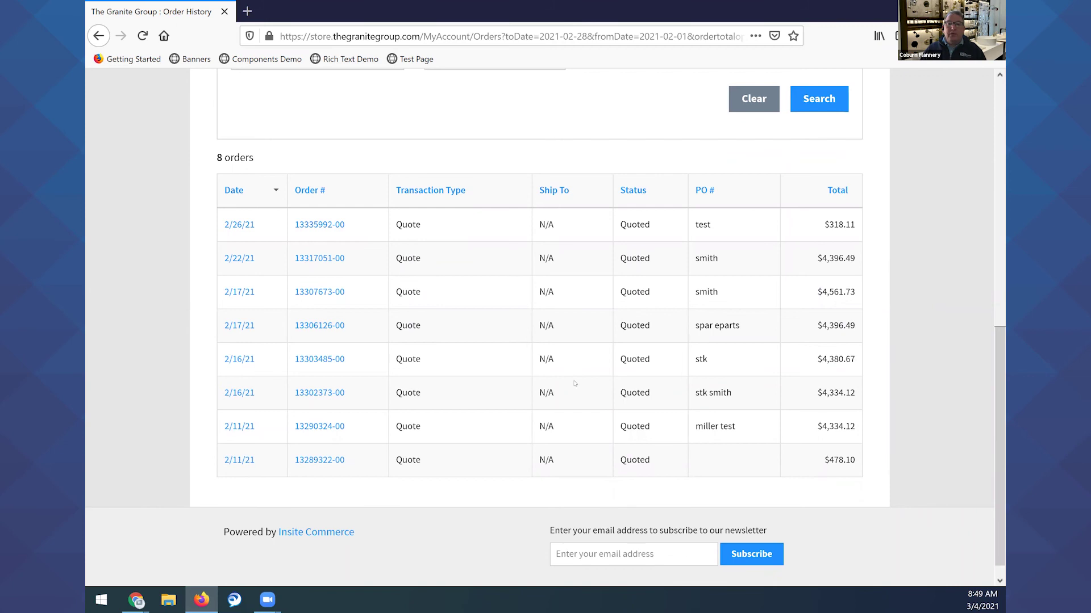
scroll(570, 379, "up", 4)
scroll(568, 392, "up", 2)
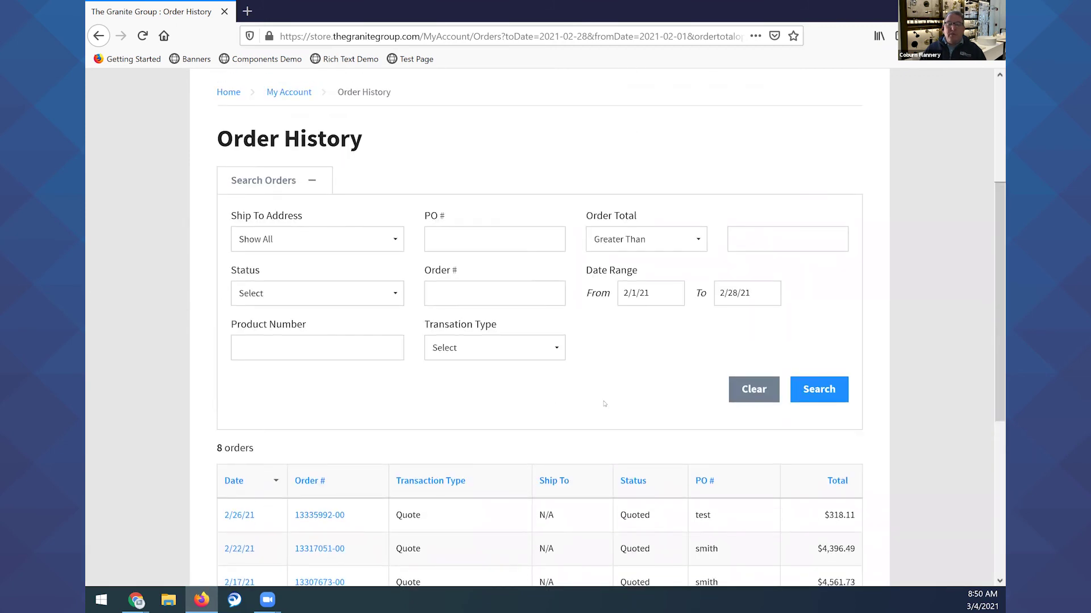
scroll(611, 352, "up", 3)
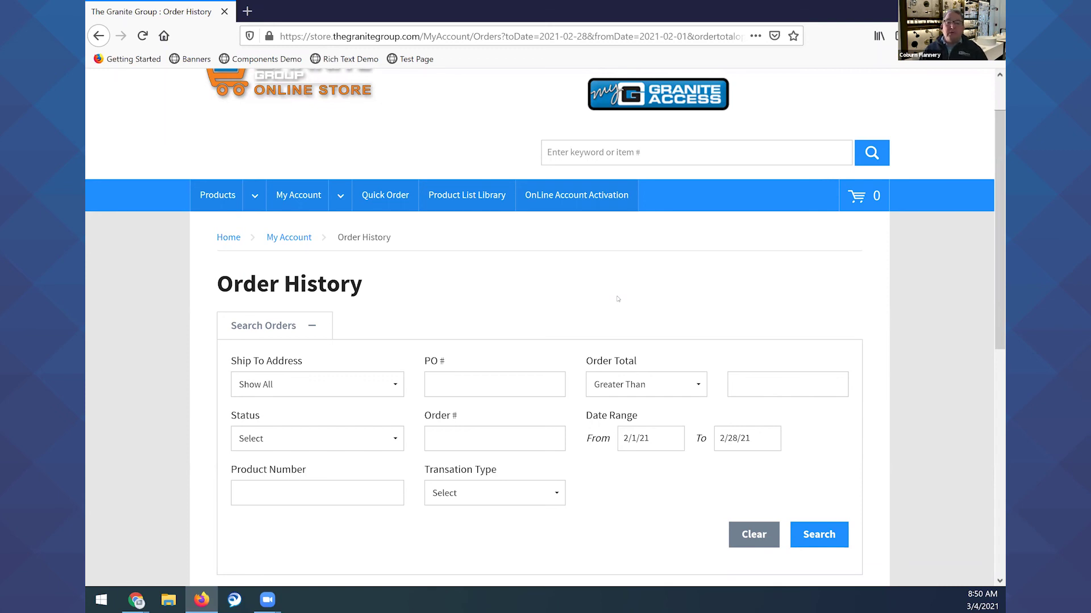
scroll(589, 401, "up", 1)
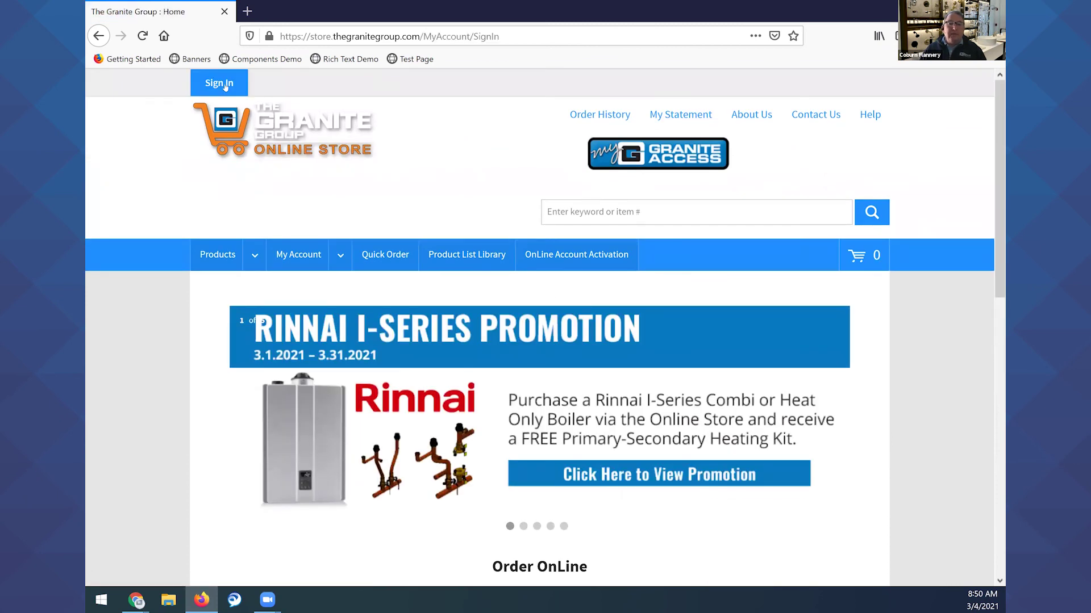
On the Sign In page, start the Activate OnLine Access request.
scroll(341, 284, "down", 2)
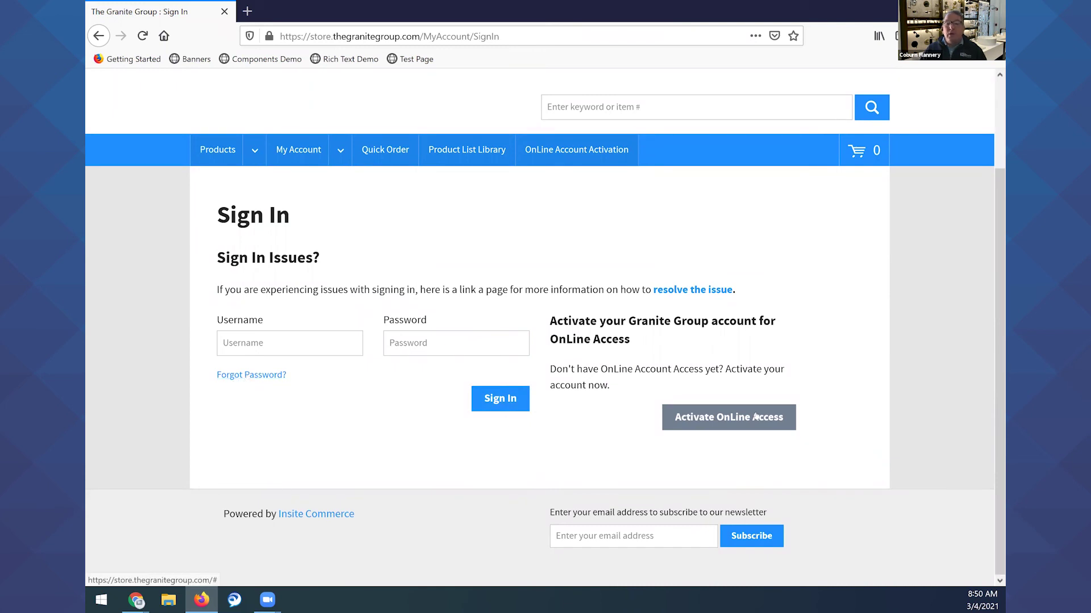
left_click(710, 427)
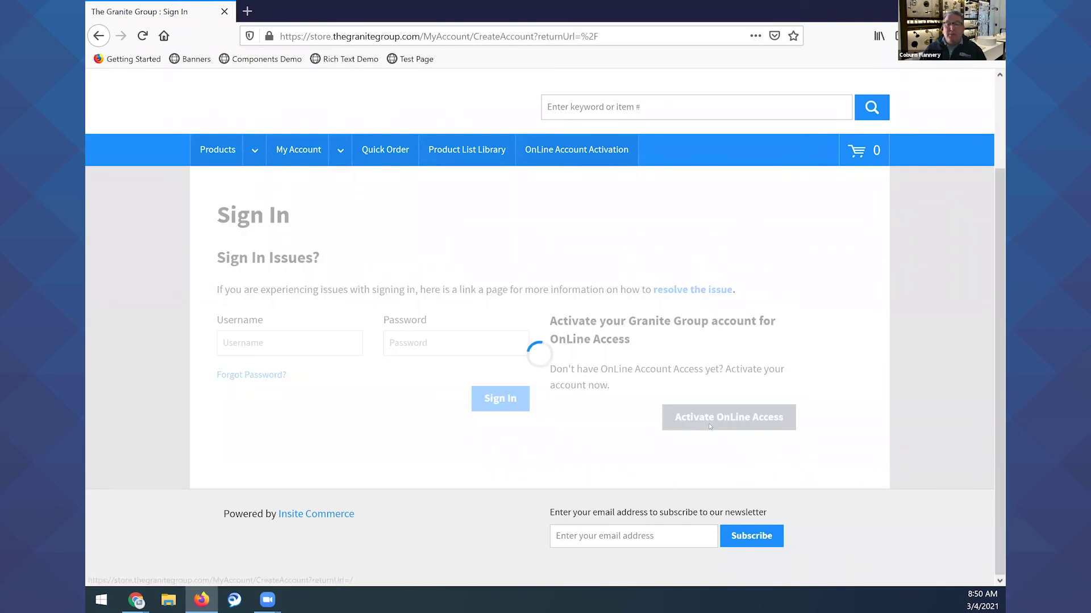
Scroll through the blank Activate OnLine Access request form, then return to its top.
scroll(825, 339, "down", 4)
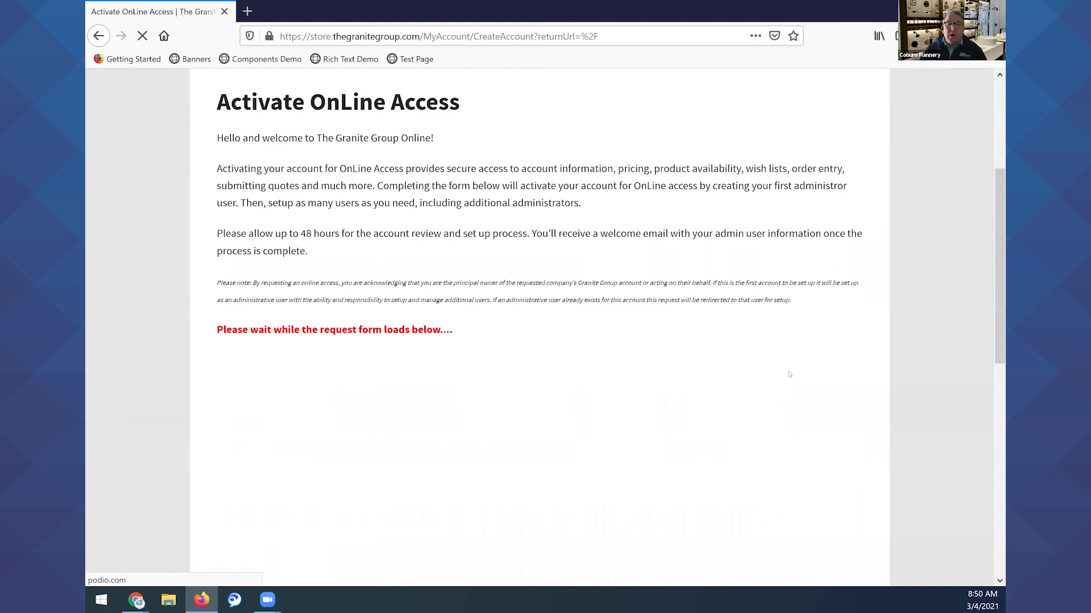
scroll(789, 375, "down", 4)
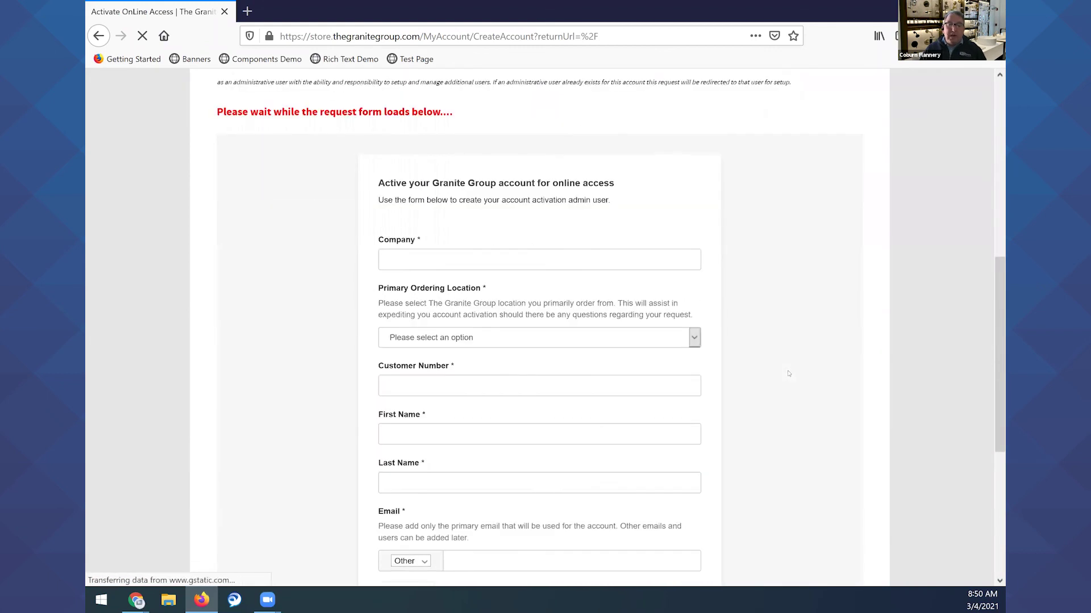
scroll(789, 374, "down", 3)
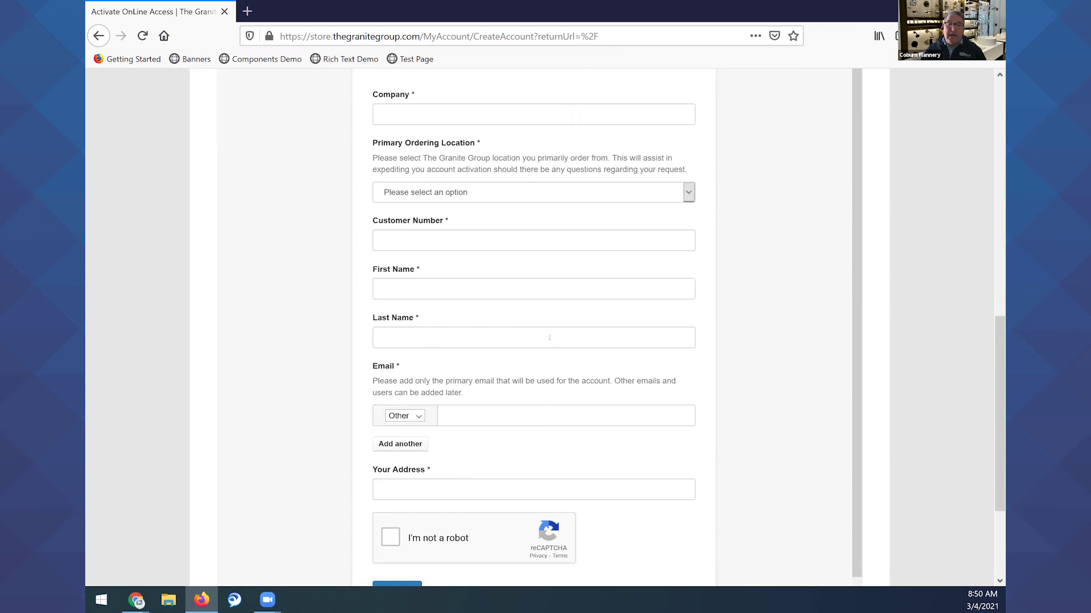
scroll(401, 334, "down", 1)
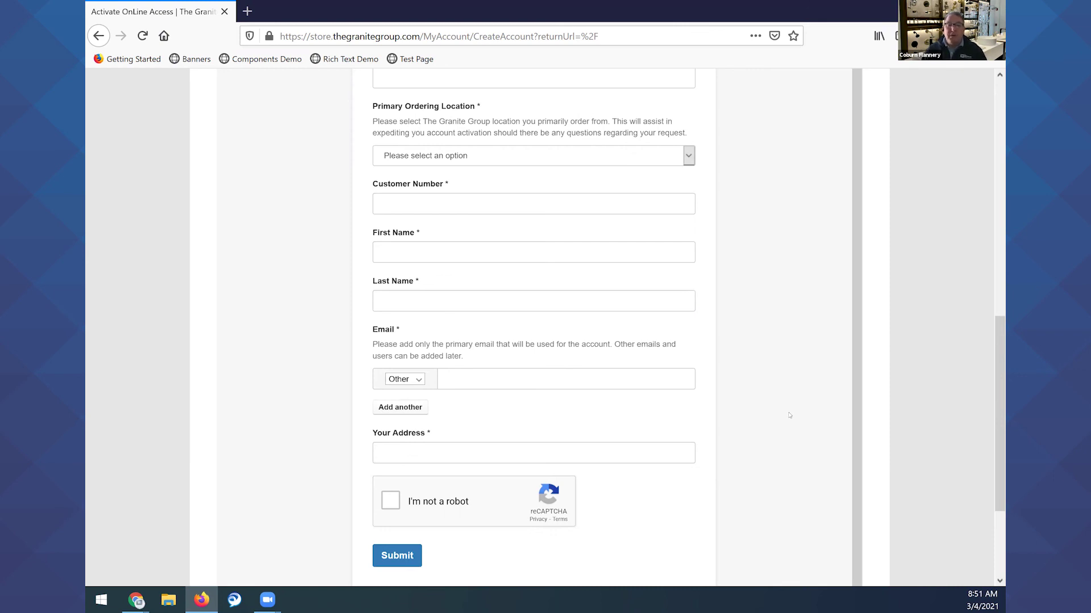
scroll(806, 416, "up", 1)
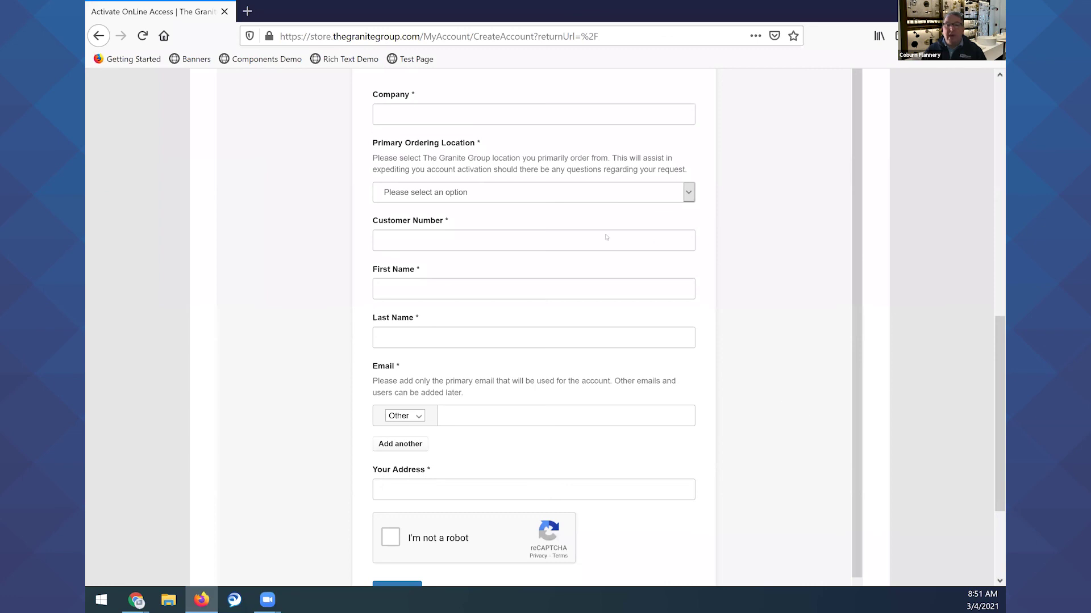
left_click_drag(995, 307, 995, 80)
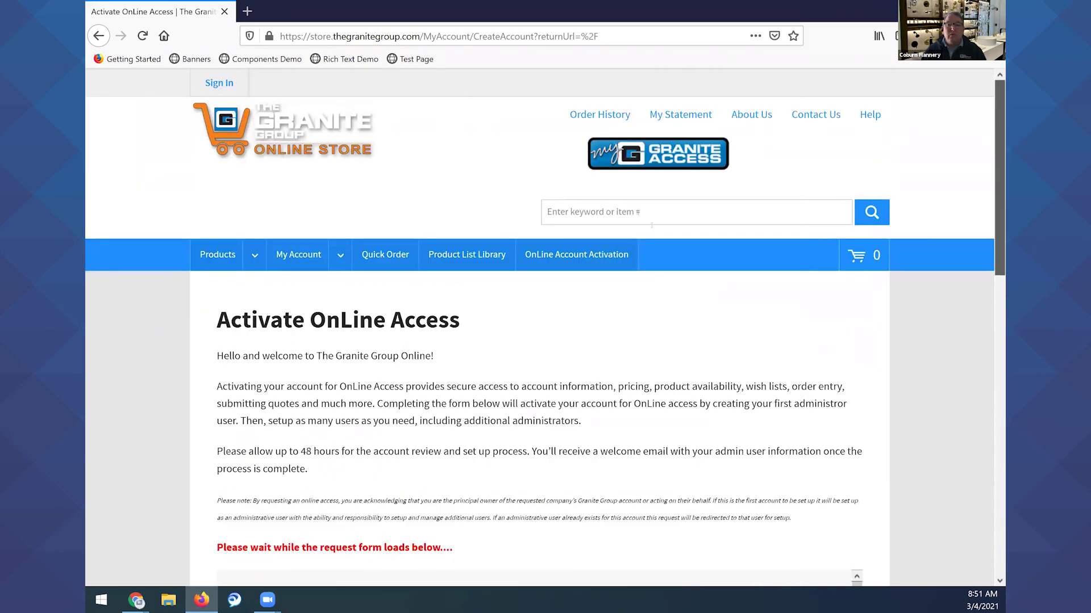